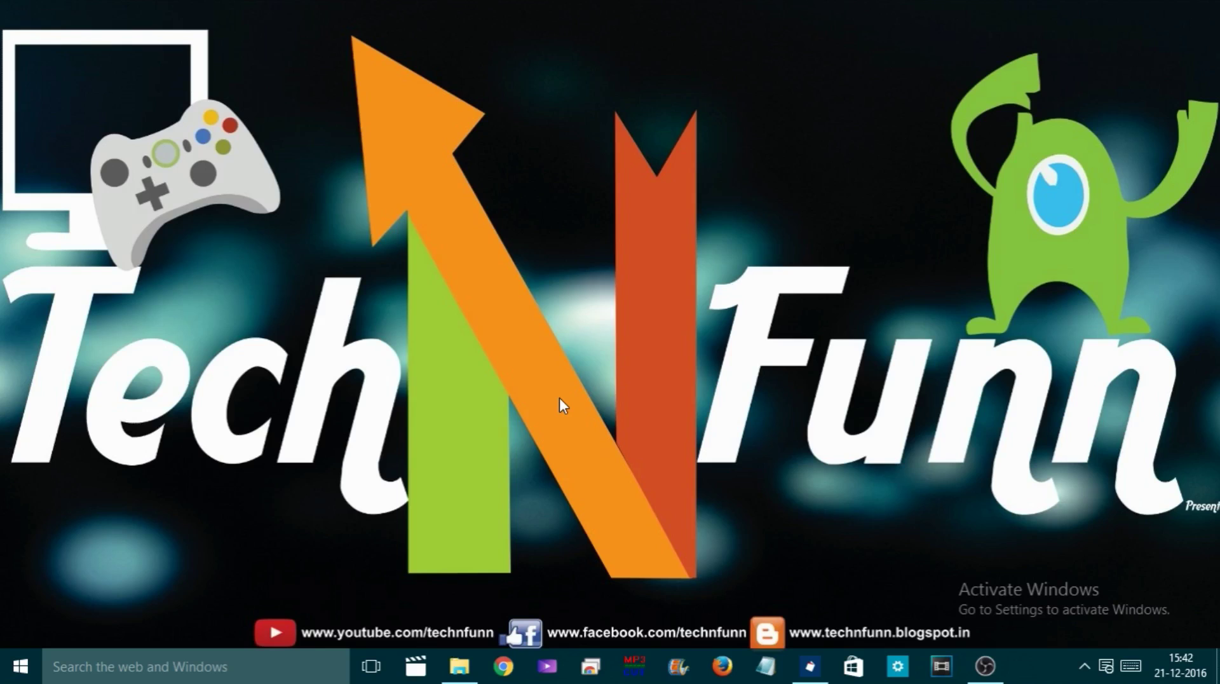
# Open Dxtory from the tray and view the overlay page showing Video FPS, Write File FPS and Record Status
pyautogui.click(1082, 665)
pyautogui.click(1081, 600)
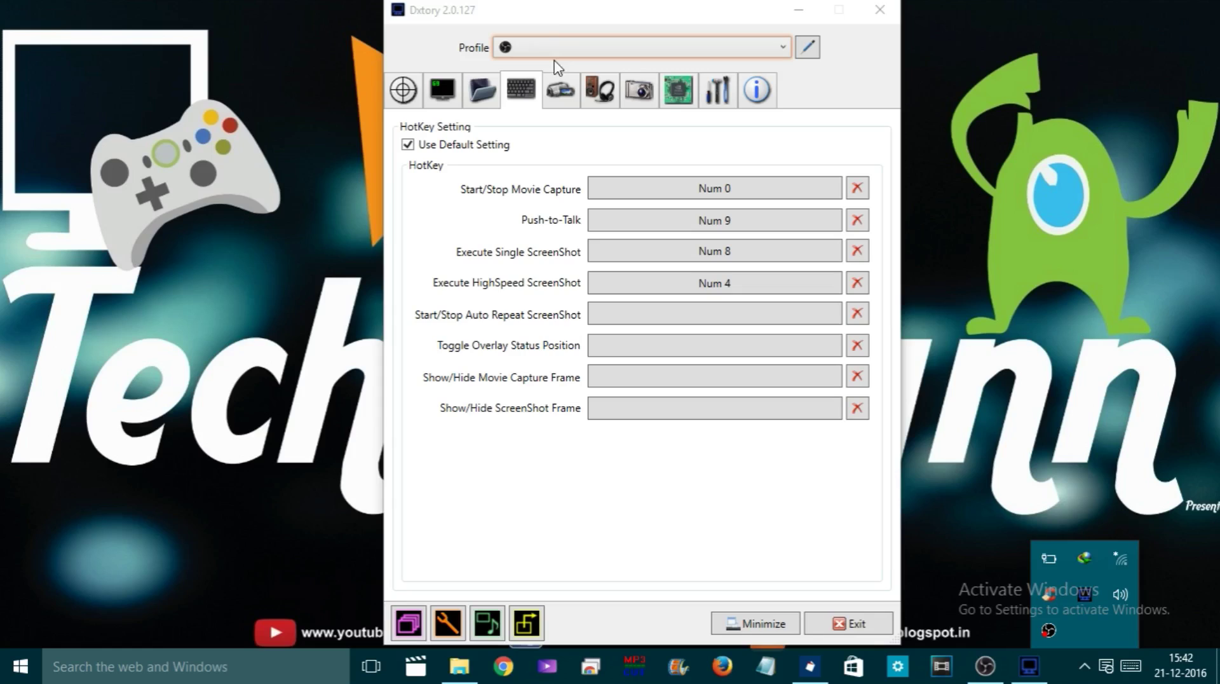
pyautogui.moveTo(564, 11); pyautogui.dragTo(571, 9)
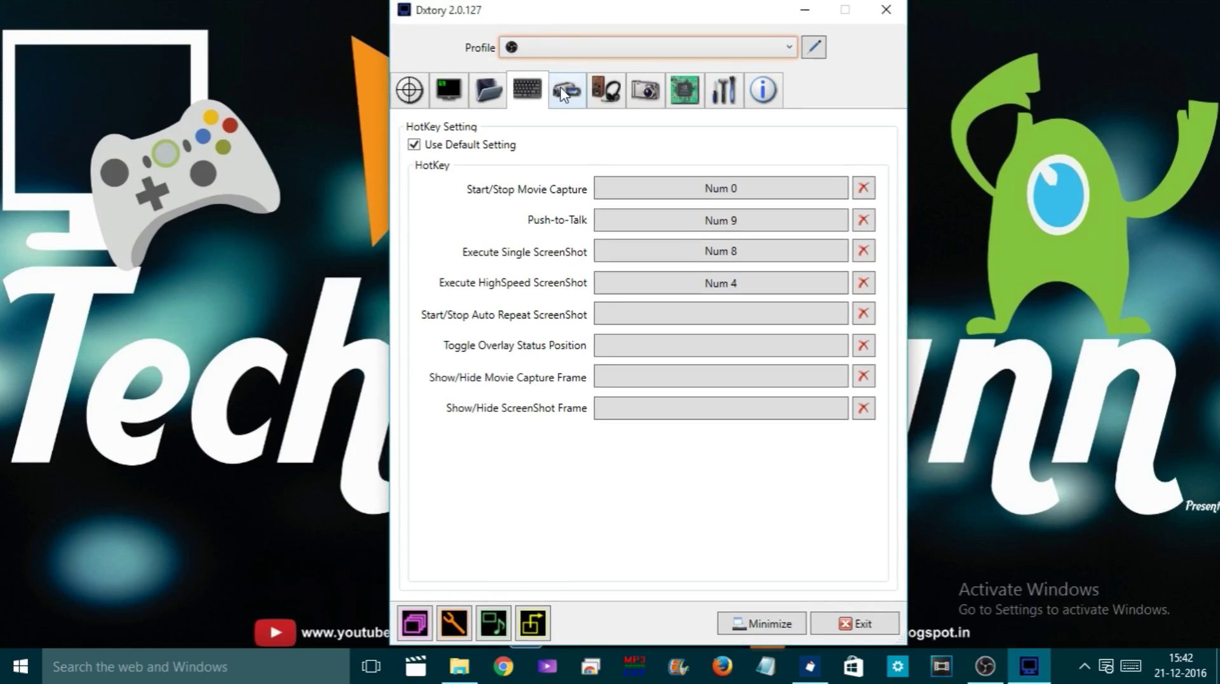
pyautogui.click(489, 90)
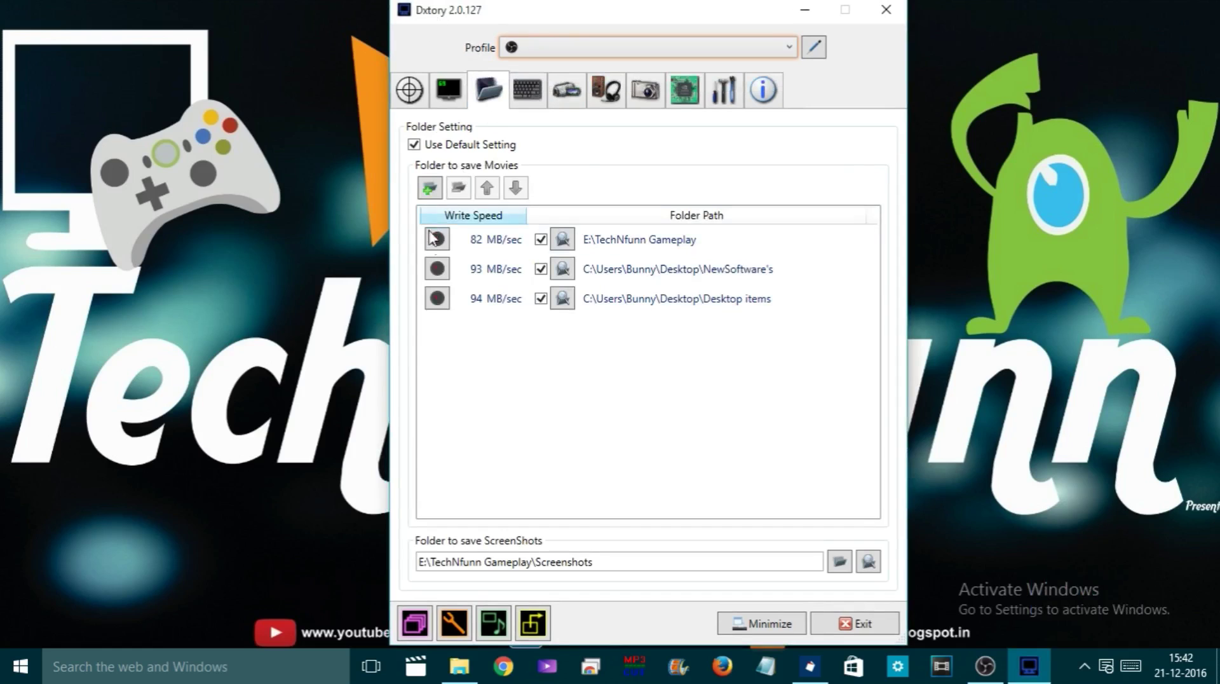
pyautogui.click(449, 89)
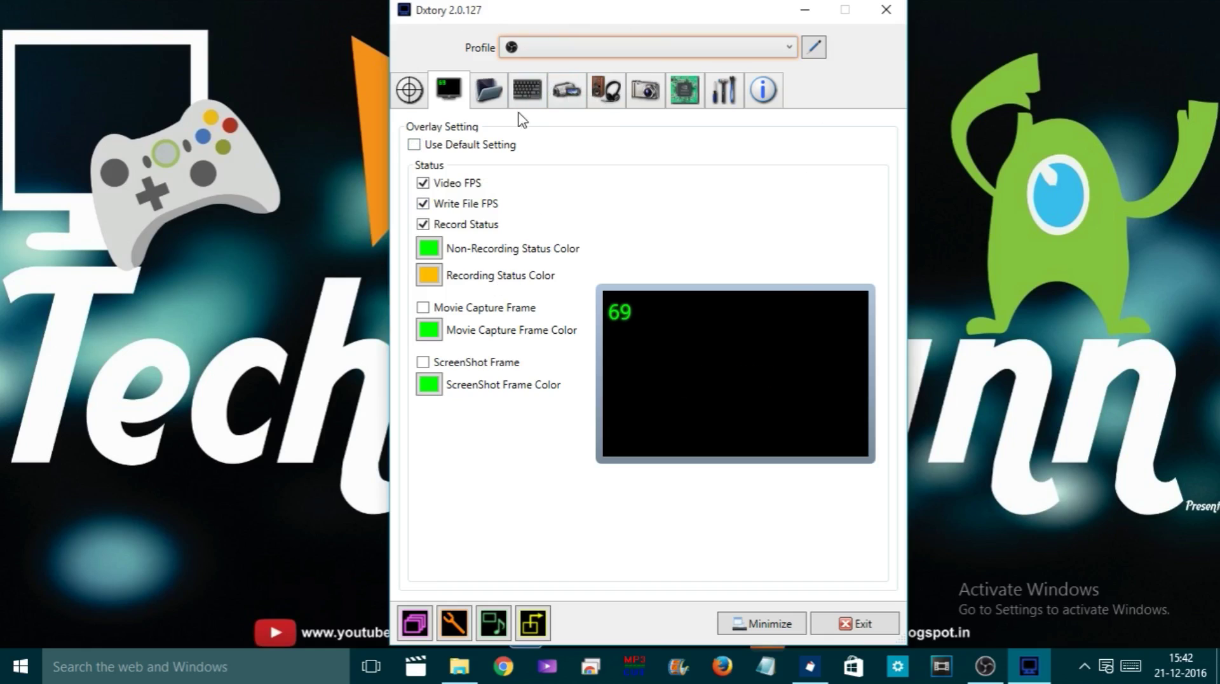
pyautogui.moveTo(494, 16); pyautogui.dragTo(504, 16)
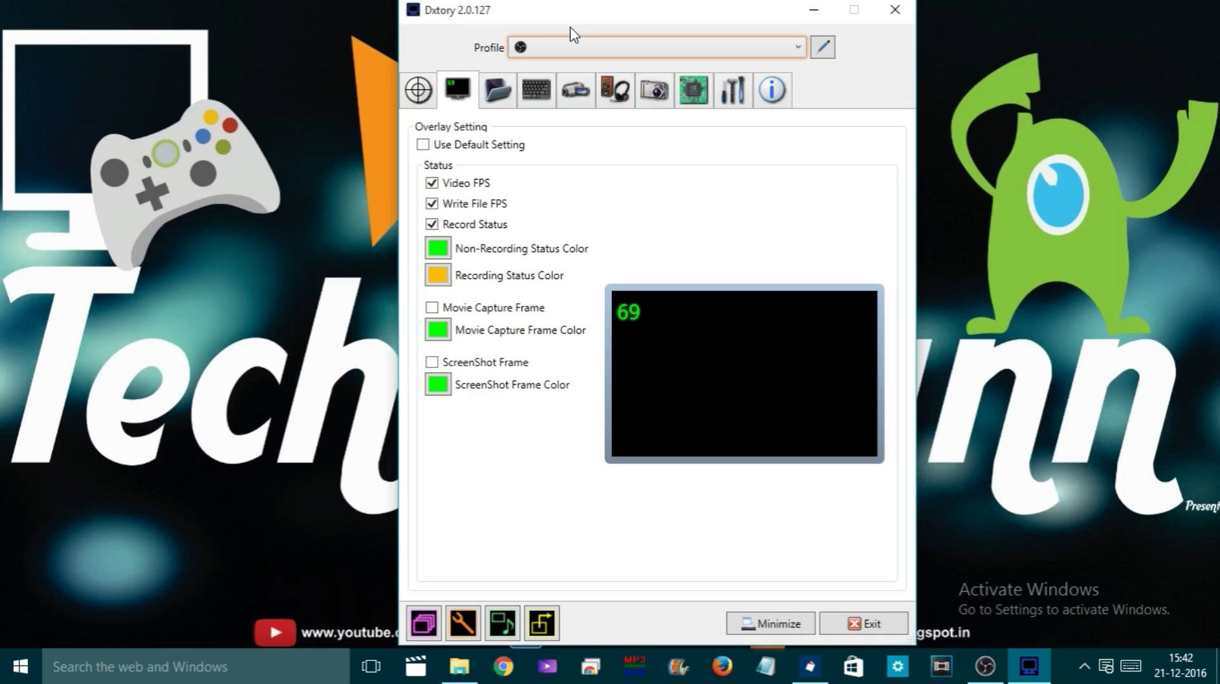
pyautogui.click(432, 183)
pyautogui.click(432, 224)
pyautogui.click(432, 183)
pyautogui.click(432, 203)
pyautogui.click(432, 225)
pyautogui.click(432, 204)
# On the Folder tab, select the E:\TechNfunn Gameplay folder, then start and cancel adding a folder
pyautogui.click(496, 91)
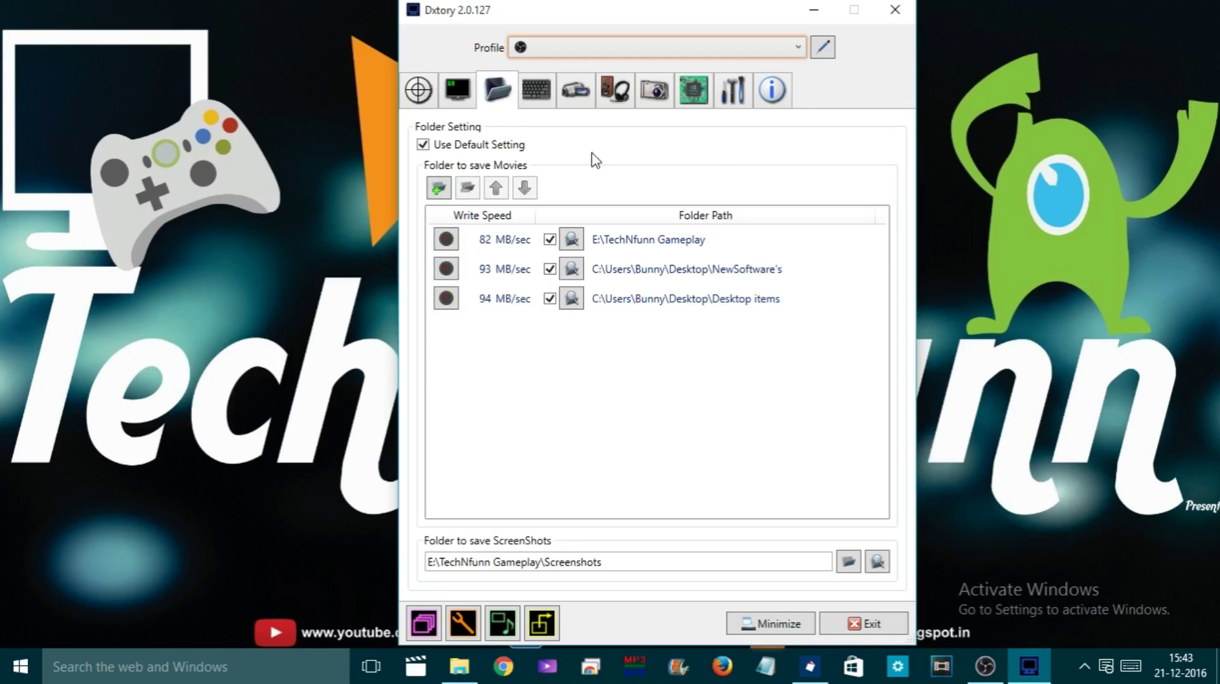
pyautogui.click(476, 238)
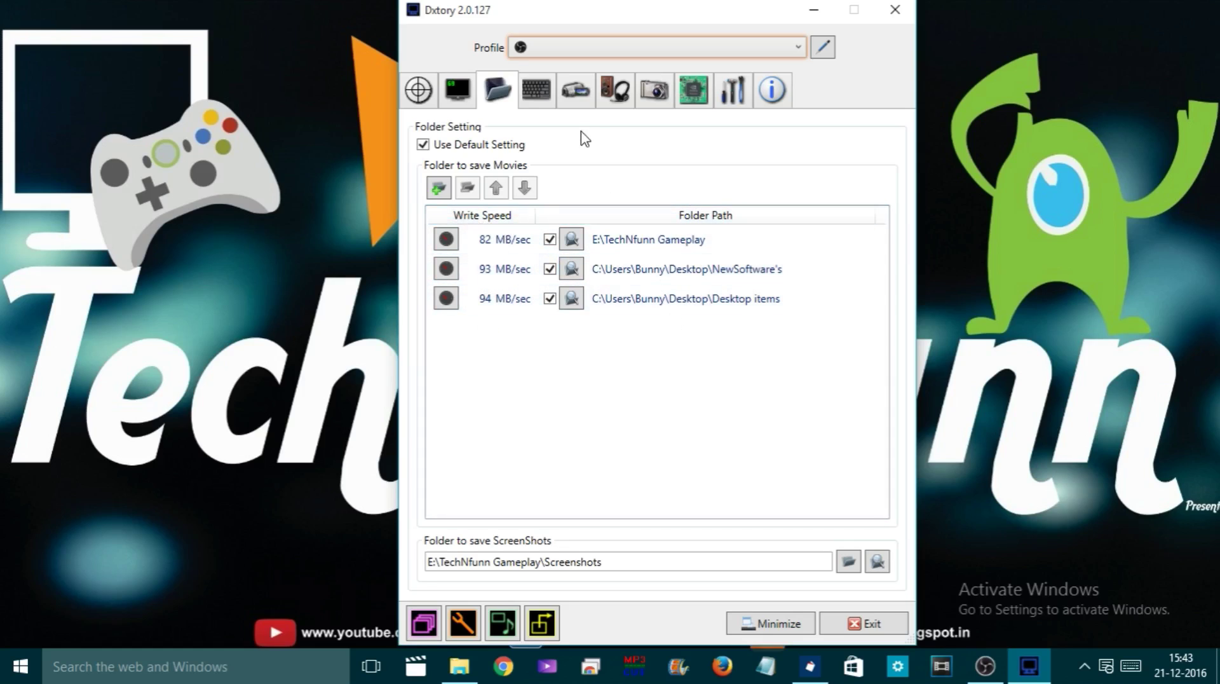
pyautogui.click(438, 189)
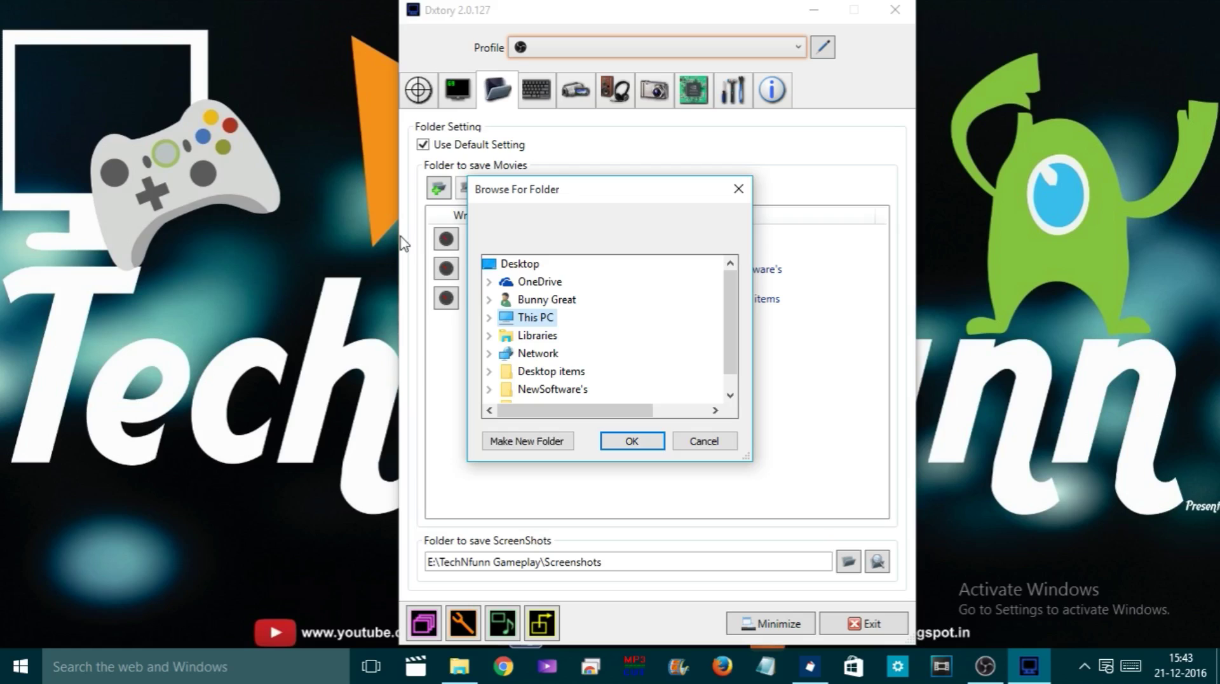
pyautogui.moveTo(578, 196); pyautogui.dragTo(232, 110)
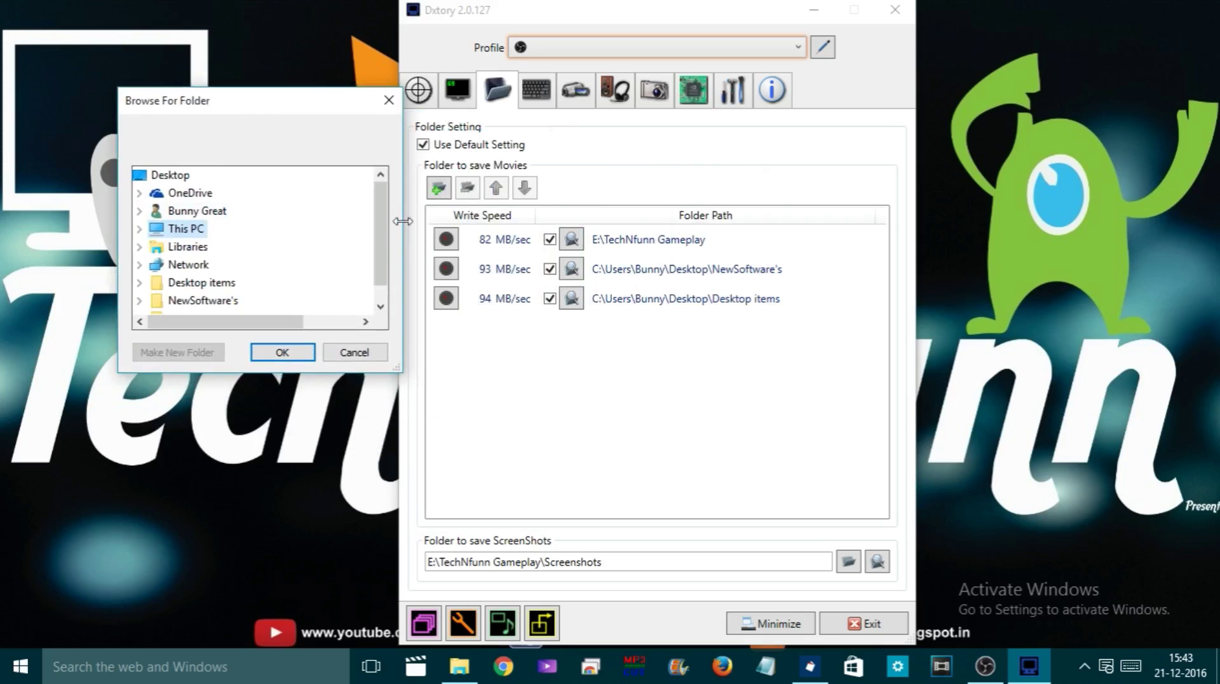
pyautogui.scroll(-1, 254, 235)
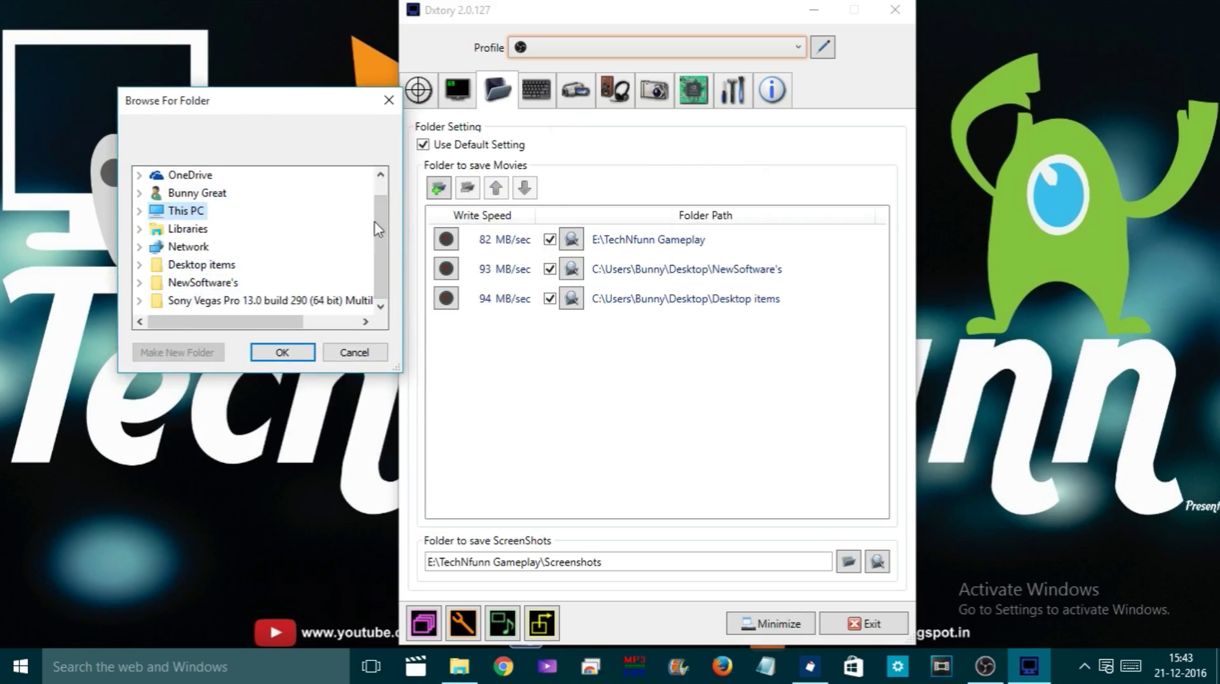
pyautogui.moveTo(296, 105); pyautogui.dragTo(245, 76)
pyautogui.click(303, 325)
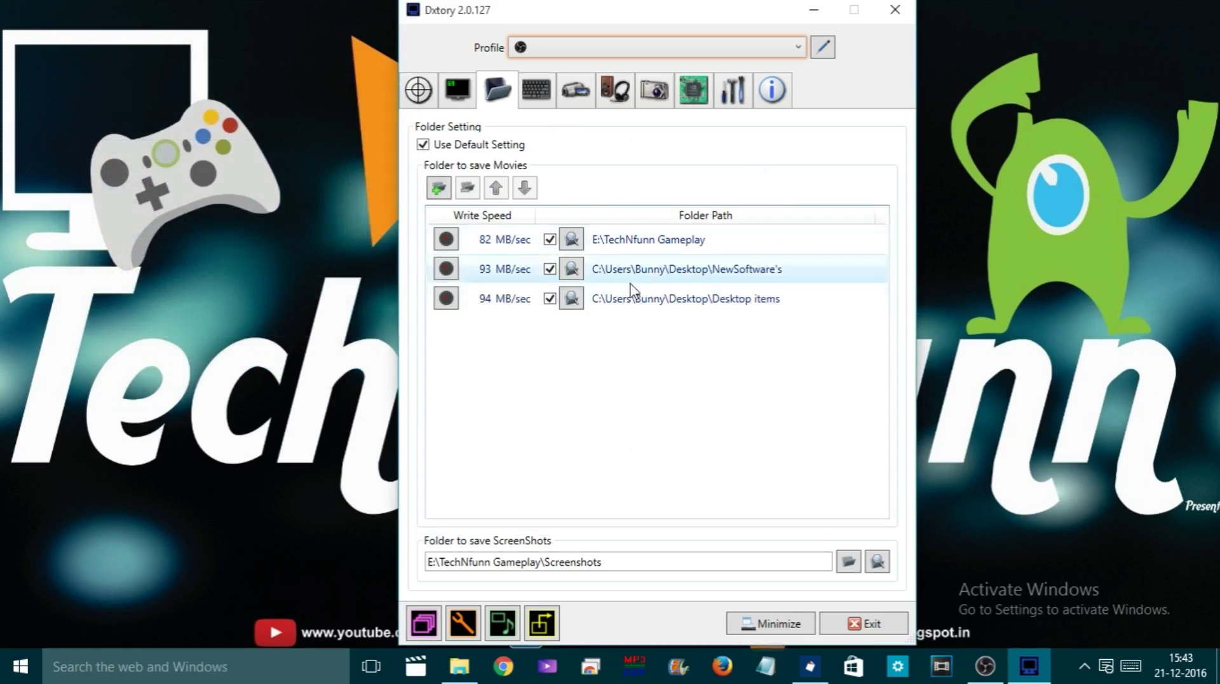
# Remove the Desktop items folder from the movie save list
pyautogui.click(649, 305)
pyautogui.rightClick(649, 300)
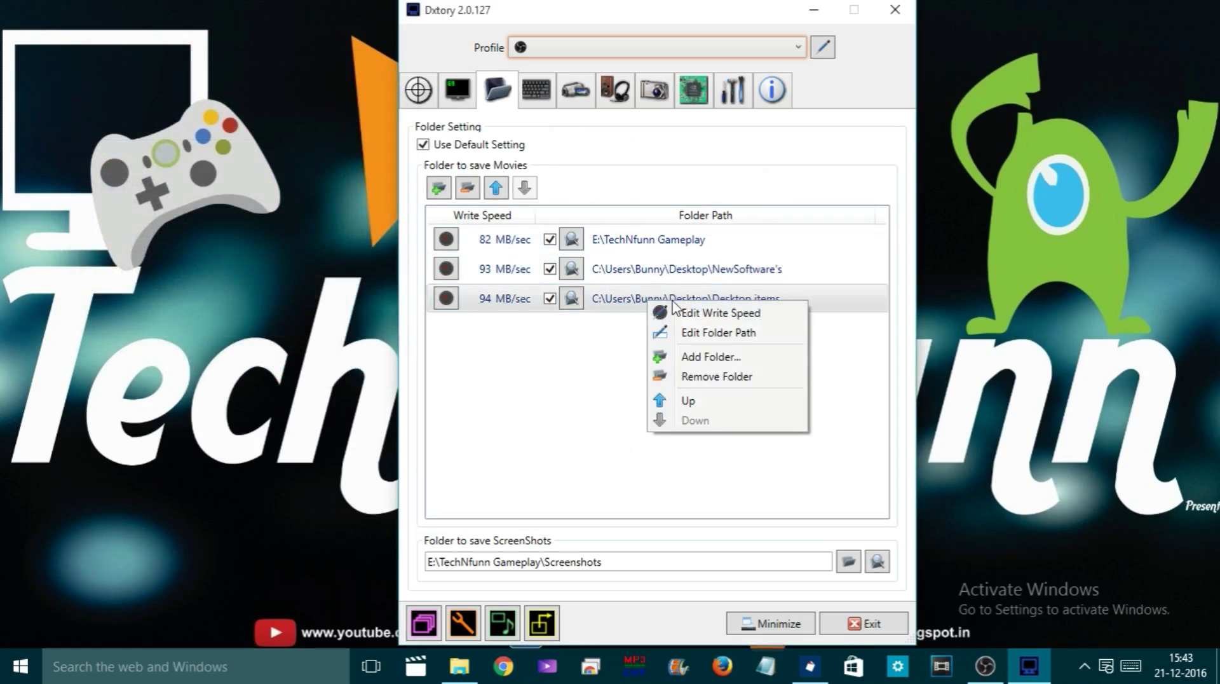
pyautogui.click(693, 371)
# Add Desktop items back as a movie save folder, listed third at 0 MB/sec
pyautogui.click(438, 188)
pyautogui.moveTo(606, 205); pyautogui.dragTo(239, 93)
pyautogui.moveTo(362, 219); pyautogui.dragTo(358, 260)
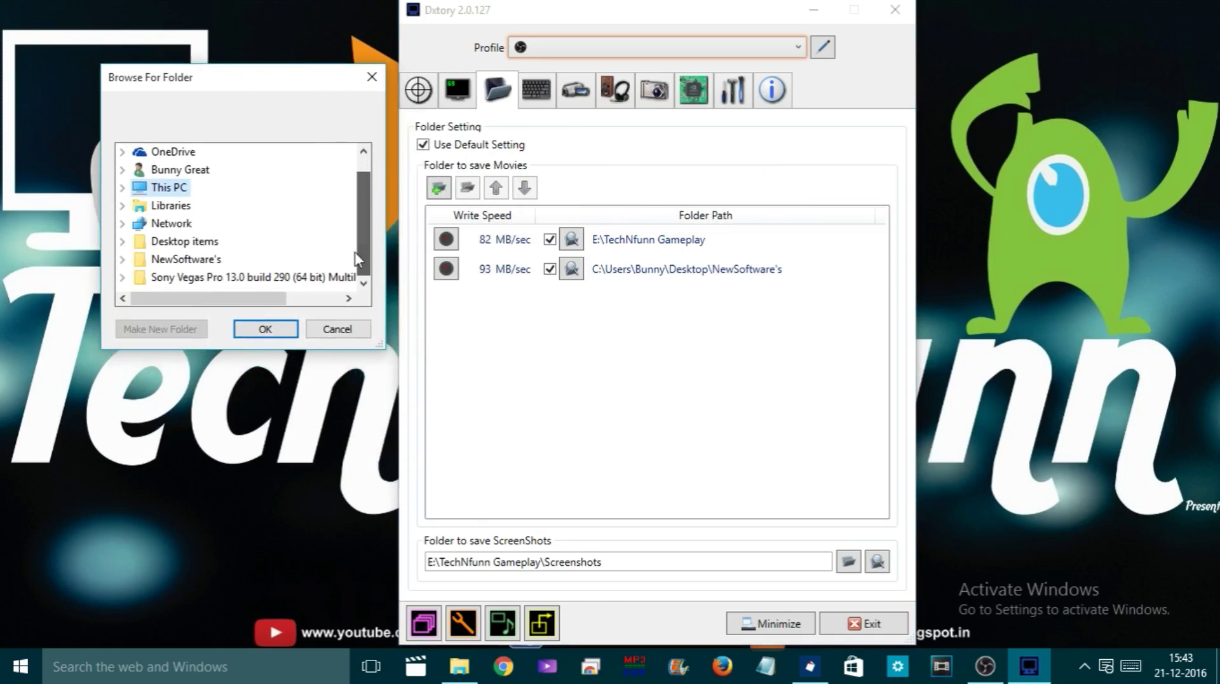
pyautogui.click(190, 241)
pyautogui.click(265, 329)
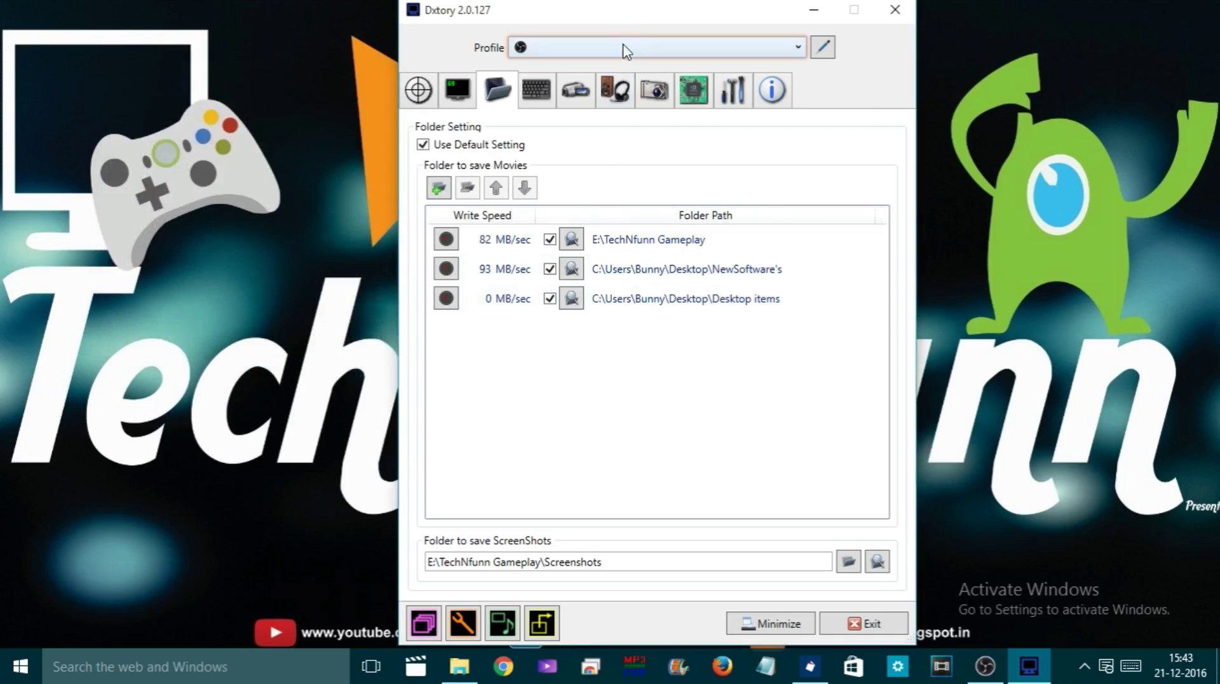
pyautogui.moveTo(603, 18); pyautogui.dragTo(607, 18)
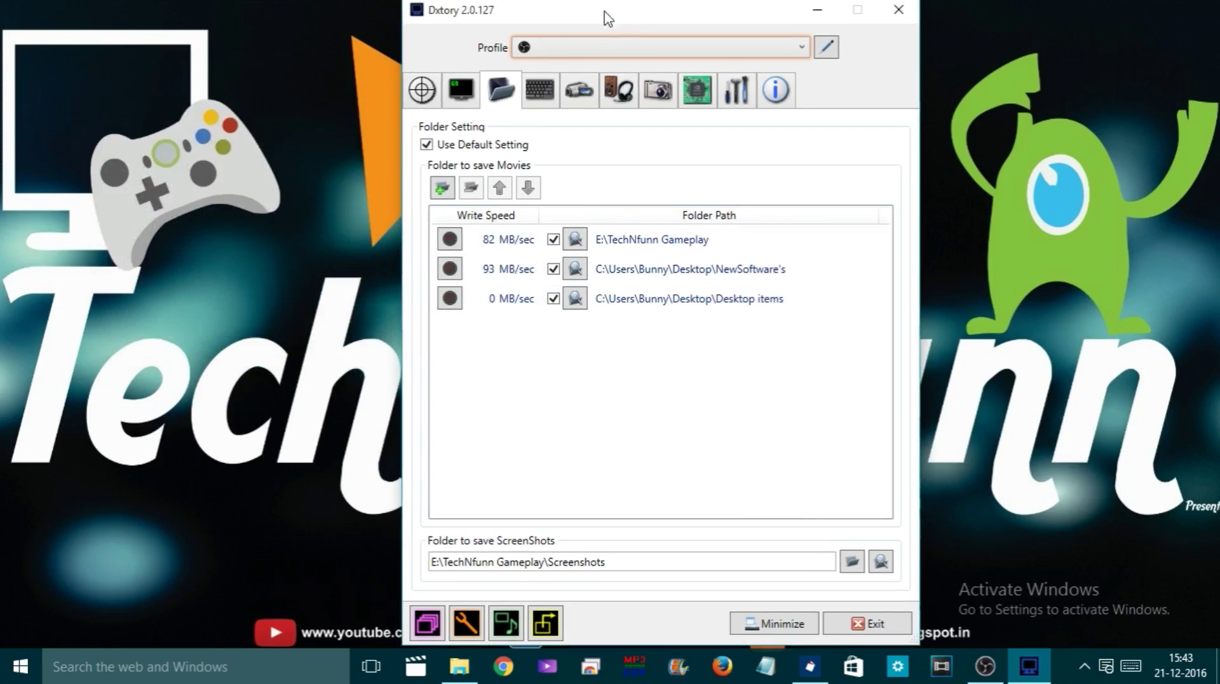
# Benchmark the Desktop items write speed, which measures 90 MB/sec, and close without applying
pyautogui.click(450, 297)
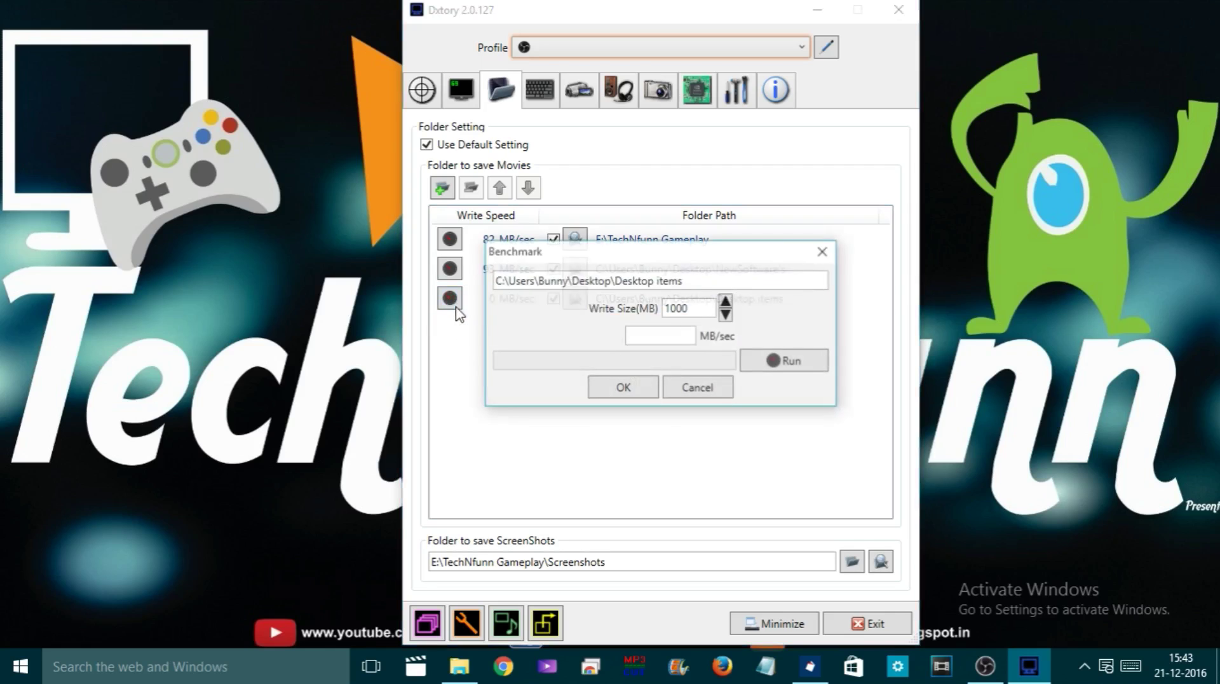
pyautogui.moveTo(600, 251); pyautogui.dragTo(517, 216)
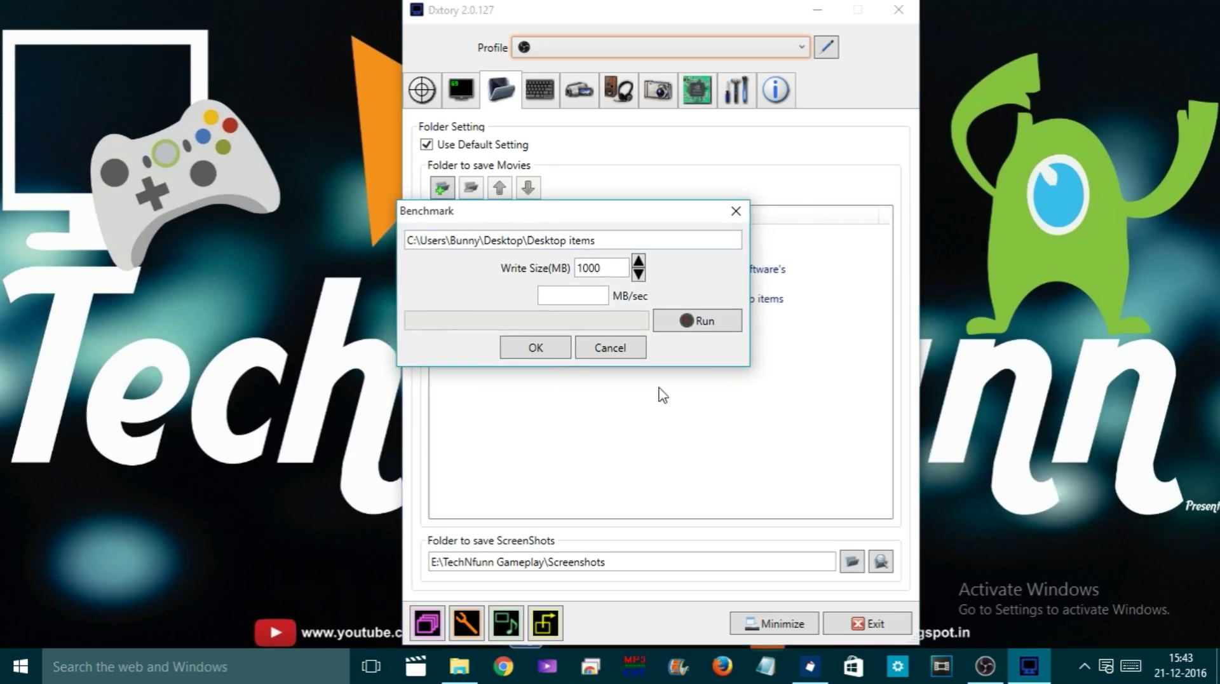
pyautogui.click(699, 321)
pyautogui.moveTo(593, 209); pyautogui.dragTo(708, 253)
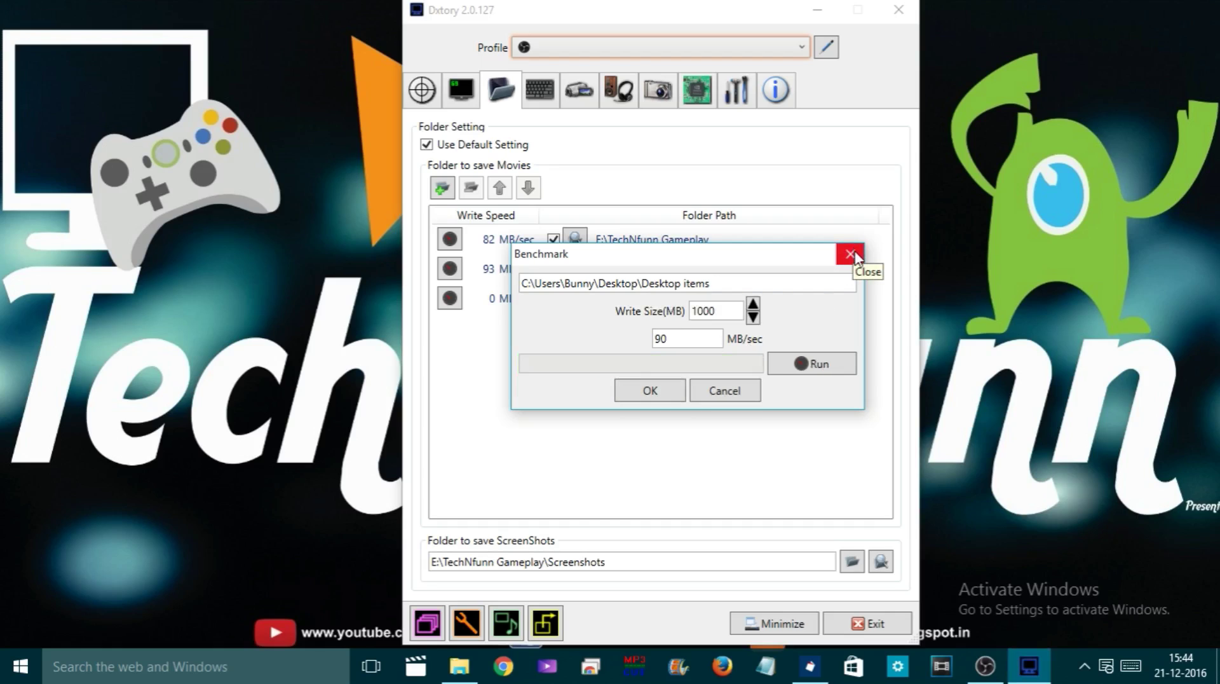
pyautogui.click(852, 255)
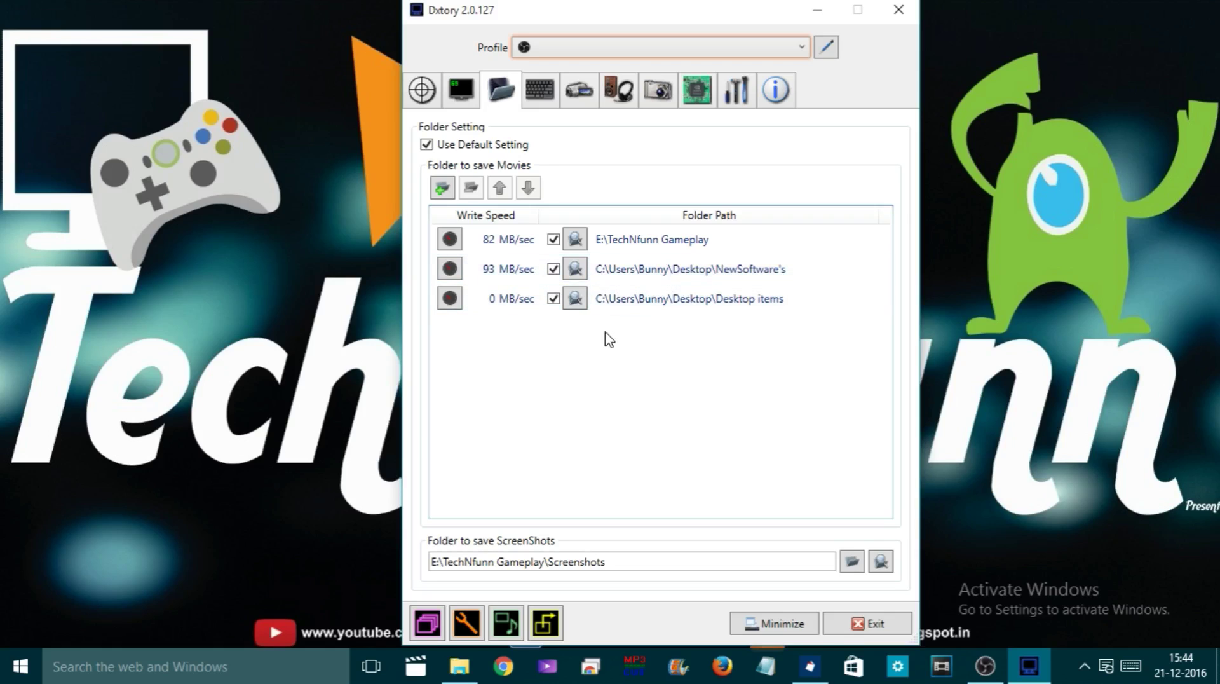
# Open the screenshot save folder in File Explorer, maximized
pyautogui.moveTo(606, 14); pyautogui.dragTo(613, 14)
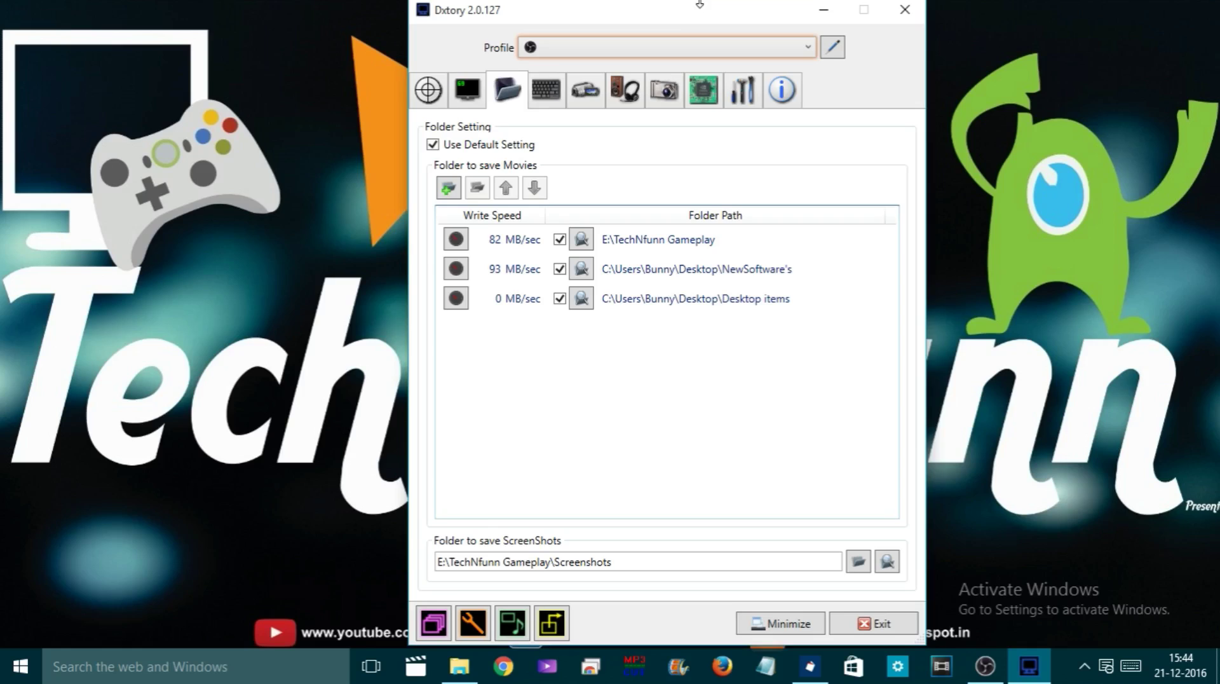
pyautogui.moveTo(700, 4); pyautogui.dragTo(715, 4)
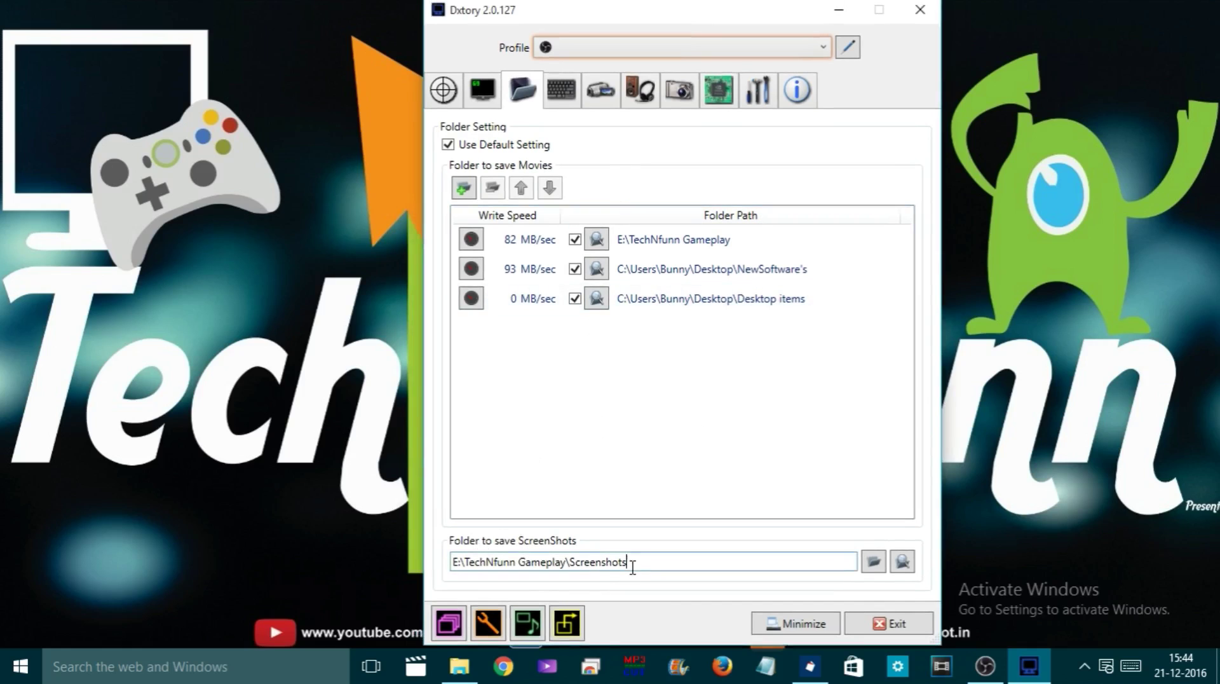
pyautogui.moveTo(632, 564); pyautogui.dragTo(464, 566)
pyautogui.click(652, 559)
pyautogui.click(903, 562)
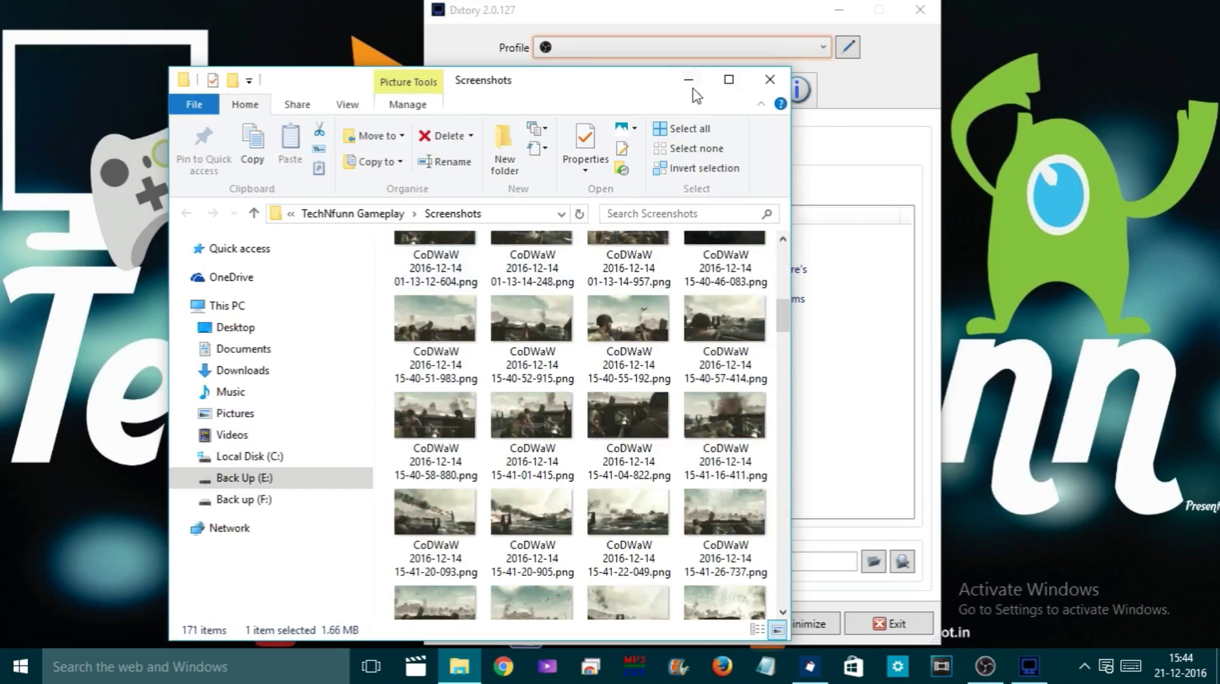
pyautogui.click(729, 80)
# View the saved CoDWaW screenshots in Photos, then close Photos
pyautogui.doubleClick(645, 237)
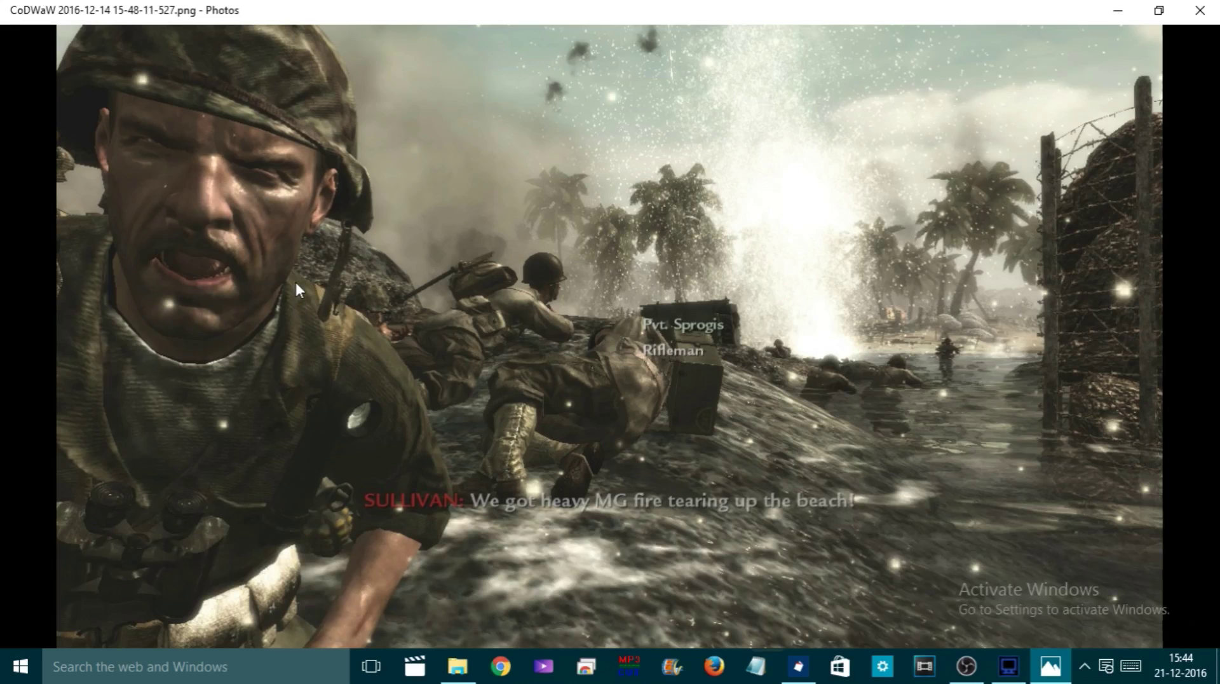
pyautogui.click(695, 614)
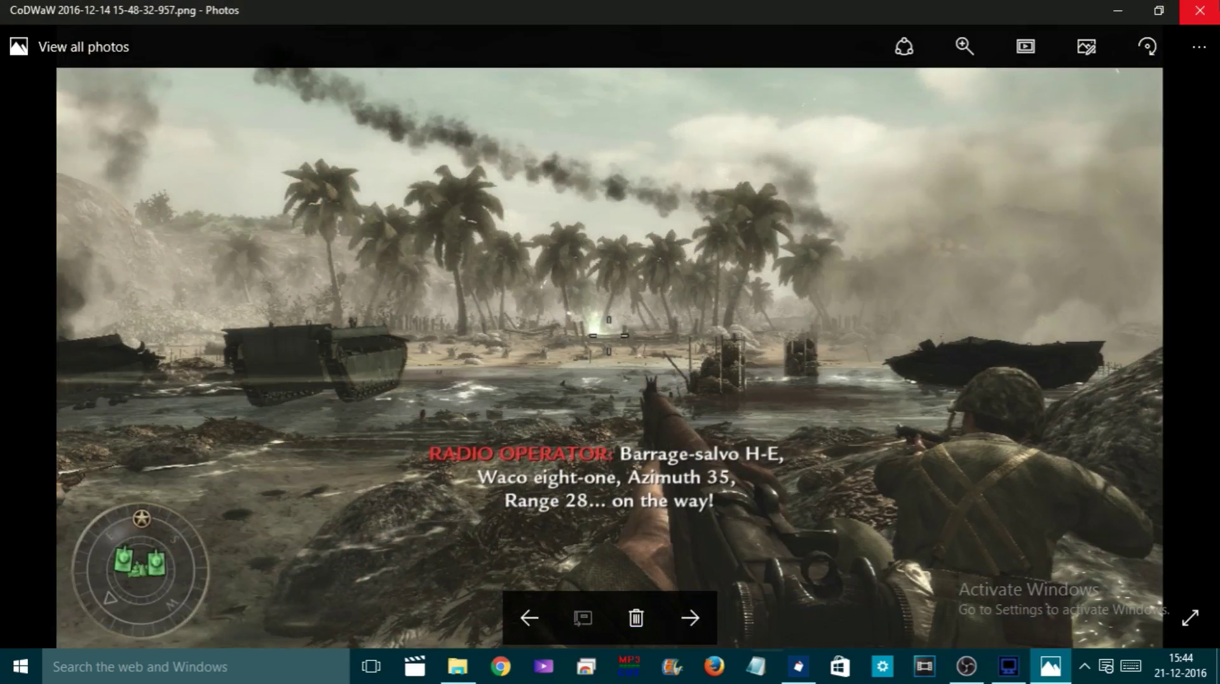
pyautogui.click(1199, 10)
# Close Explorer and set the screenshot save folder to E:\TechNfunn Gameplay\Screenshots
pyautogui.click(1198, 6)
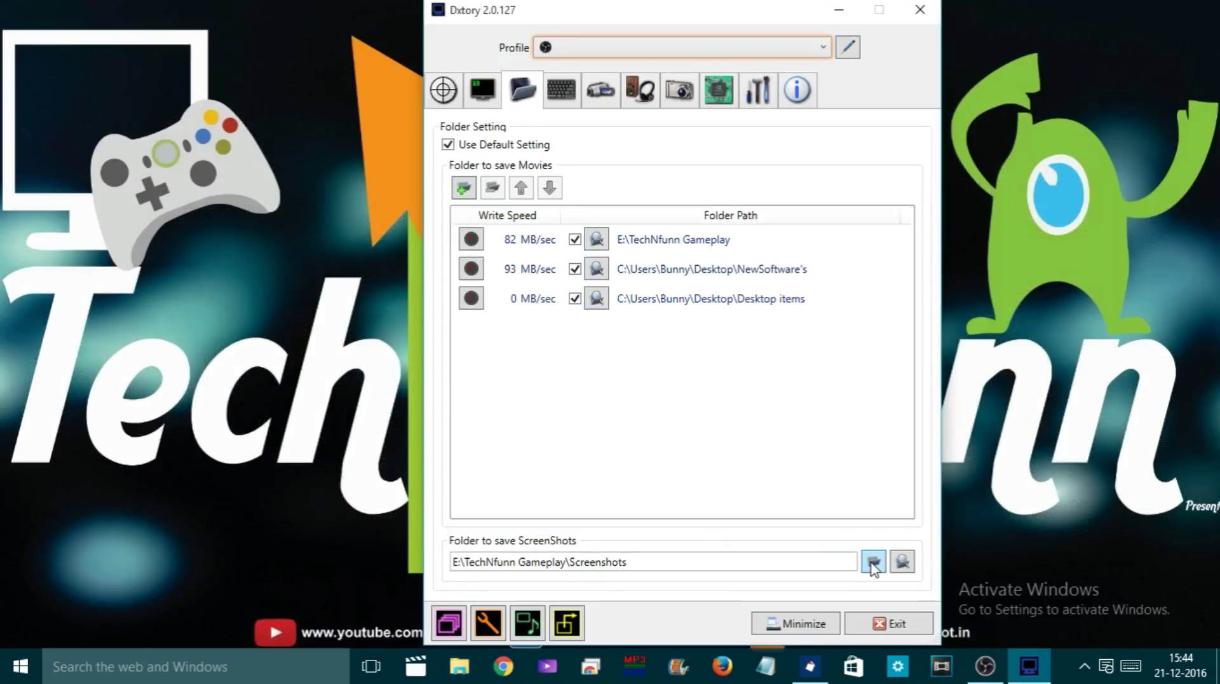
pyautogui.click(873, 562)
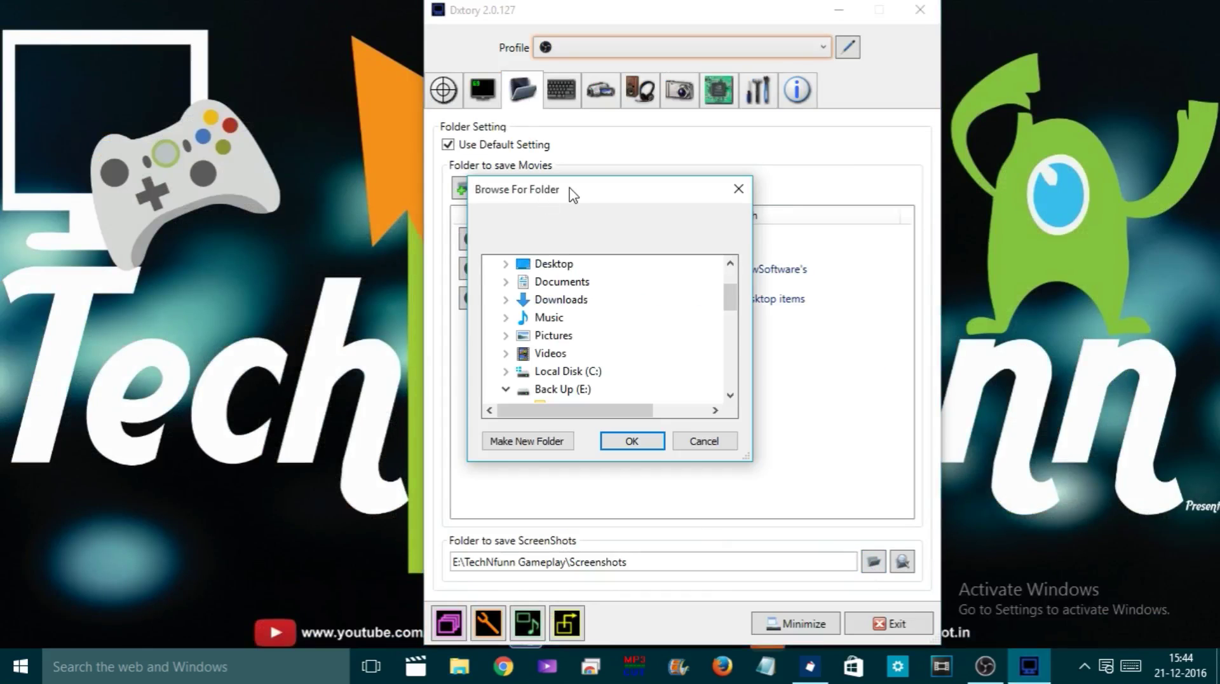
pyautogui.moveTo(574, 195); pyautogui.dragTo(209, 72)
pyautogui.moveTo(368, 173); pyautogui.dragTo(365, 236)
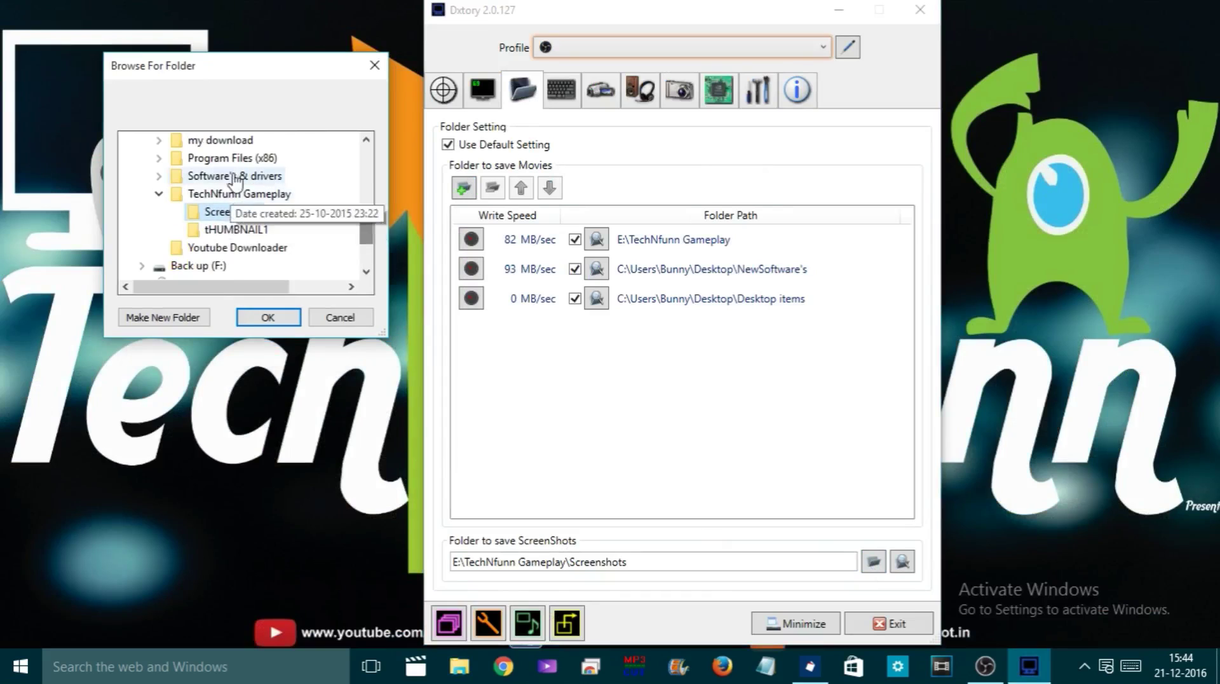
pyautogui.click(234, 212)
pyautogui.click(269, 318)
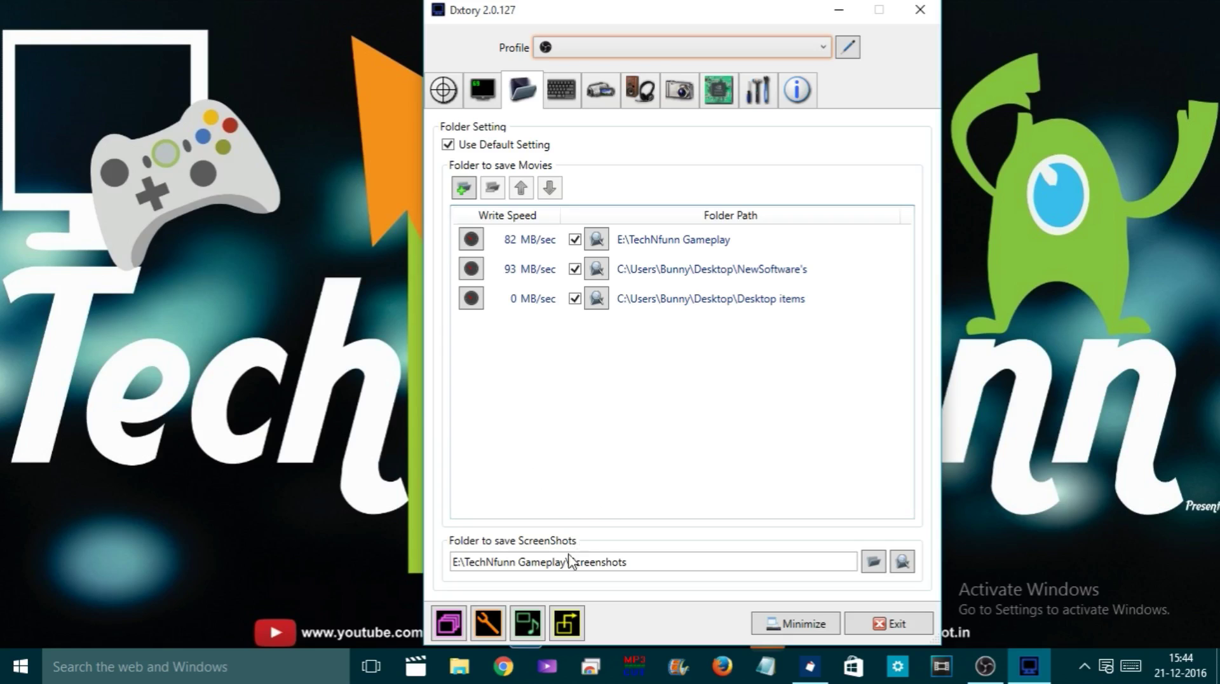
pyautogui.click(563, 90)
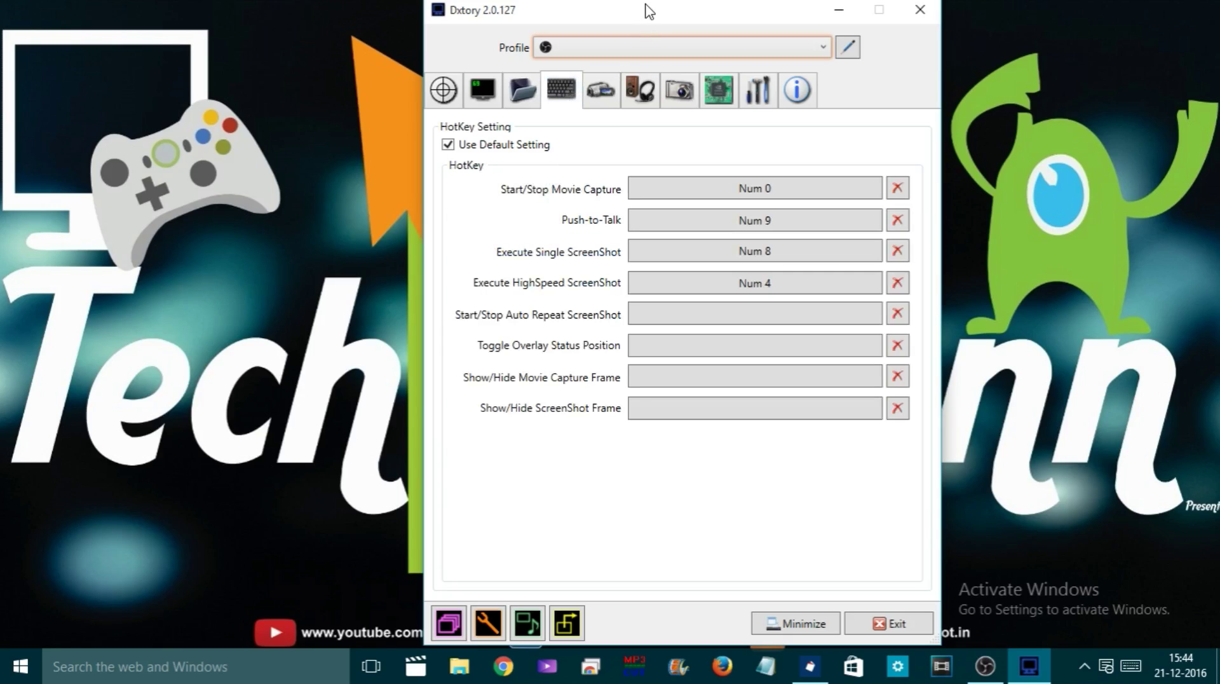
pyautogui.moveTo(647, 10); pyautogui.dragTo(517, 18)
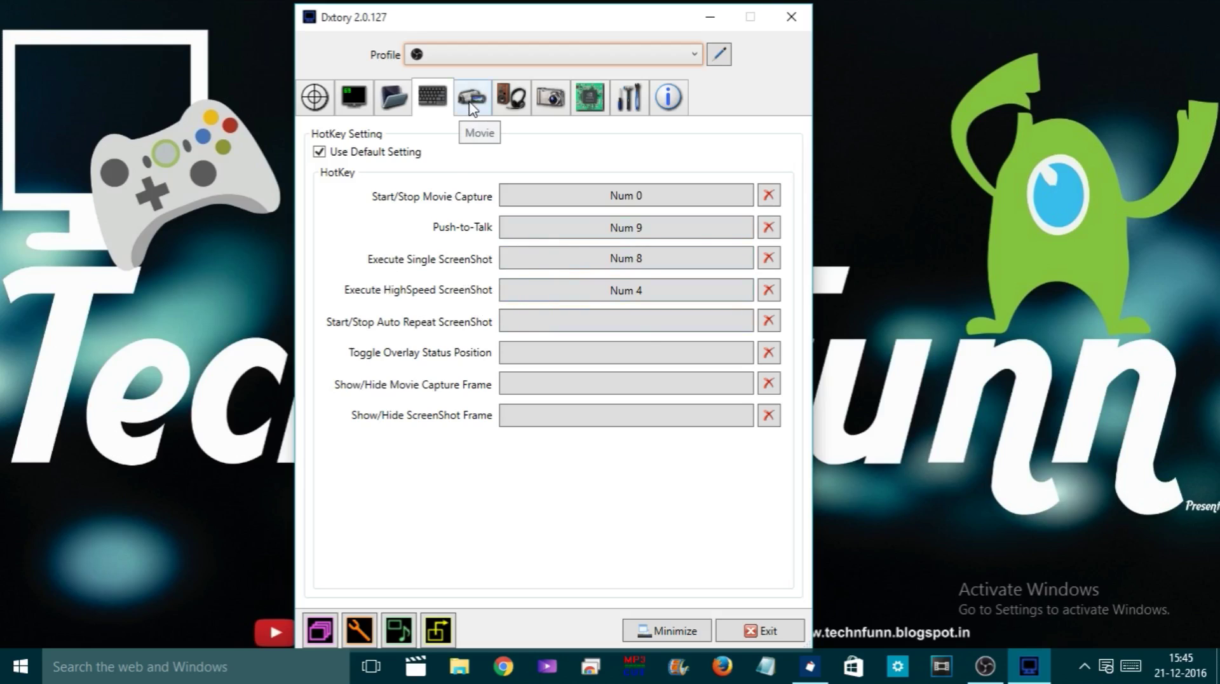
# On the Movie settings page, keep Lagarith Lossless Codec selected in the Codec dropdown
pyautogui.click(469, 103)
pyautogui.moveTo(466, 14); pyautogui.dragTo(480, 15)
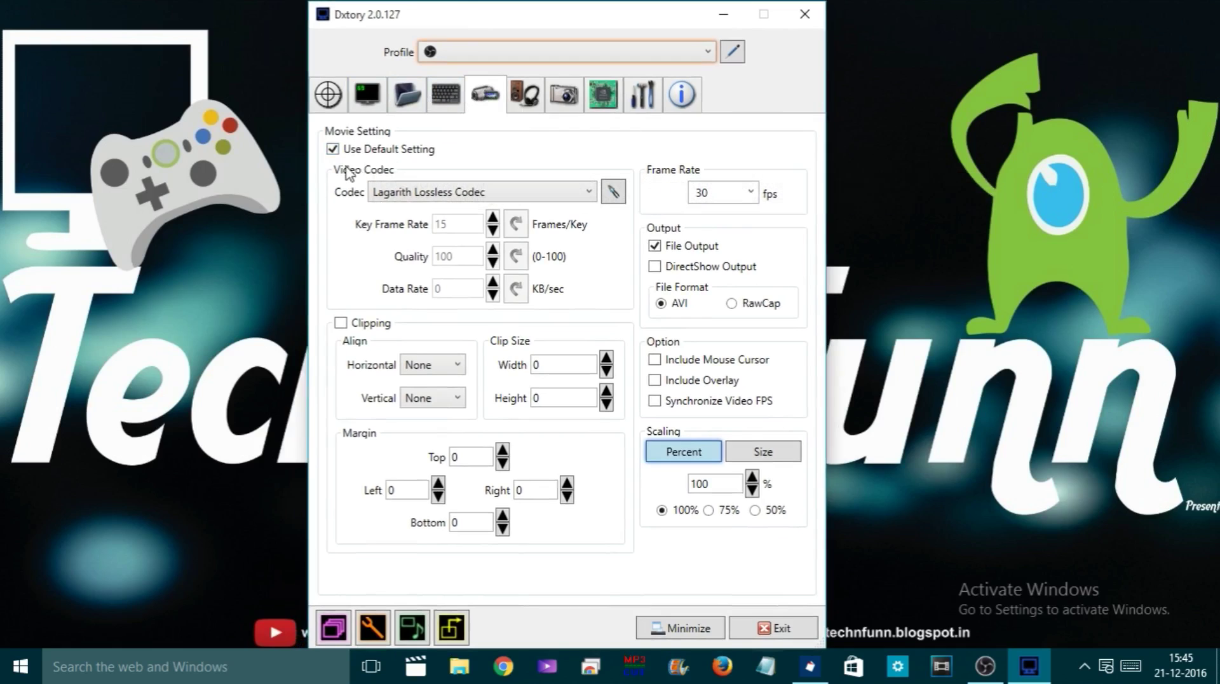
pyautogui.click(508, 192)
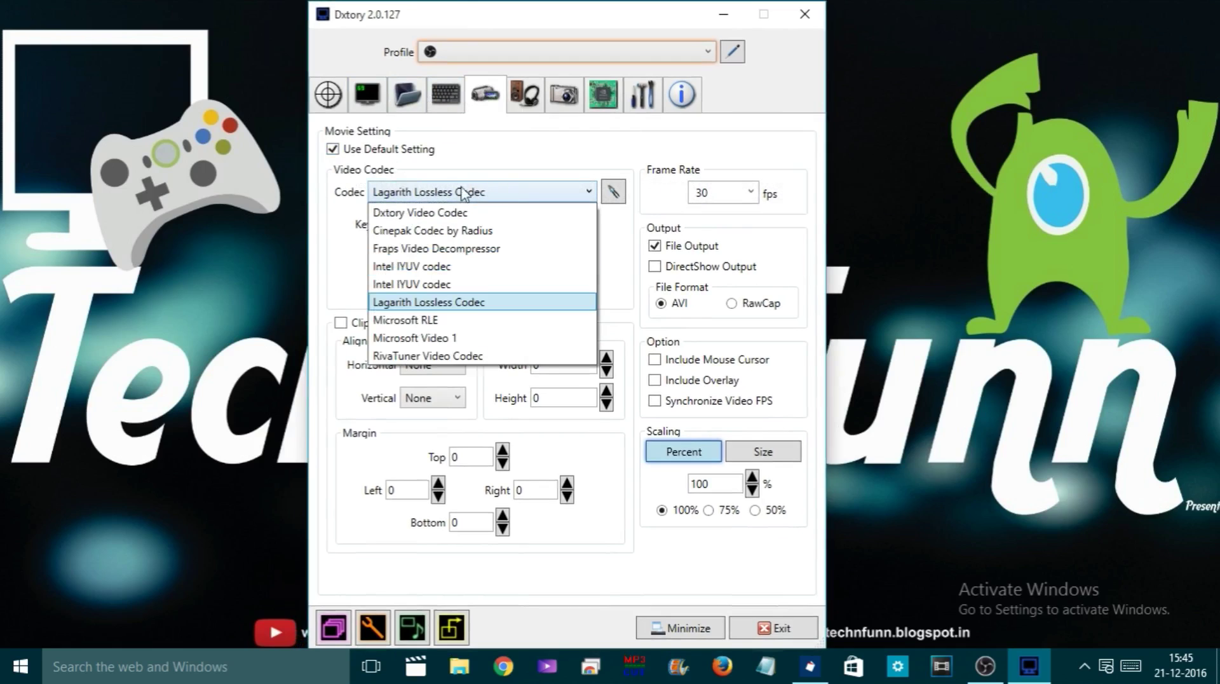
pyautogui.click(582, 192)
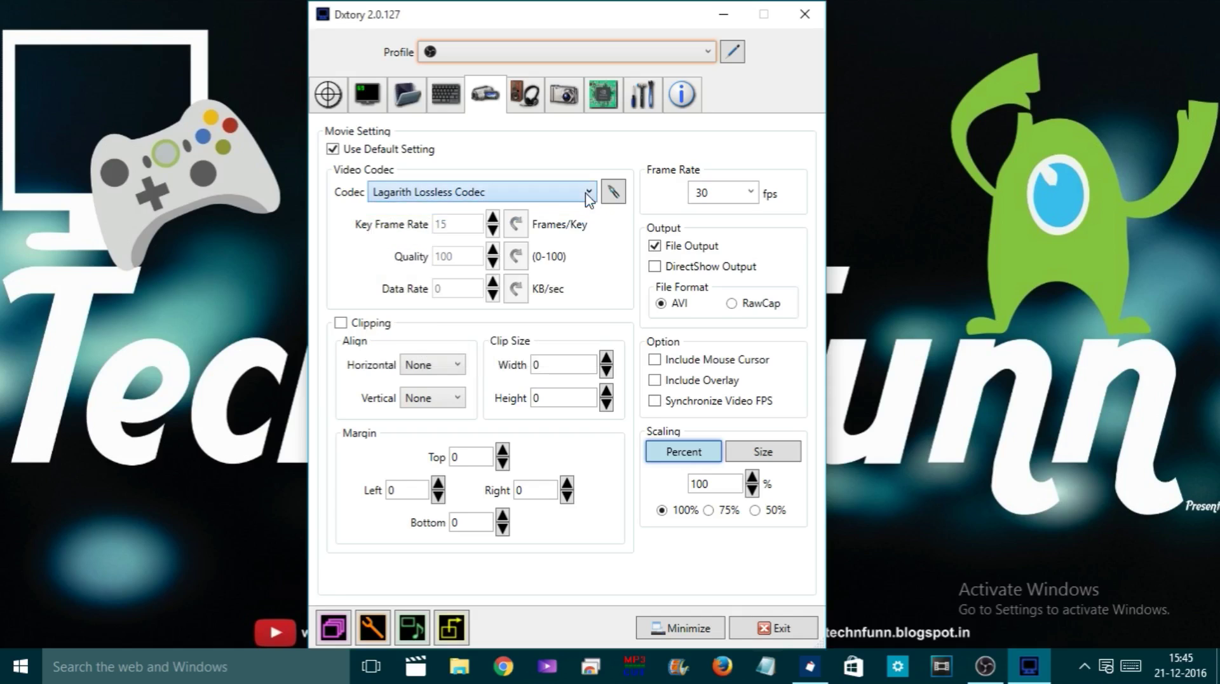
pyautogui.click(589, 191)
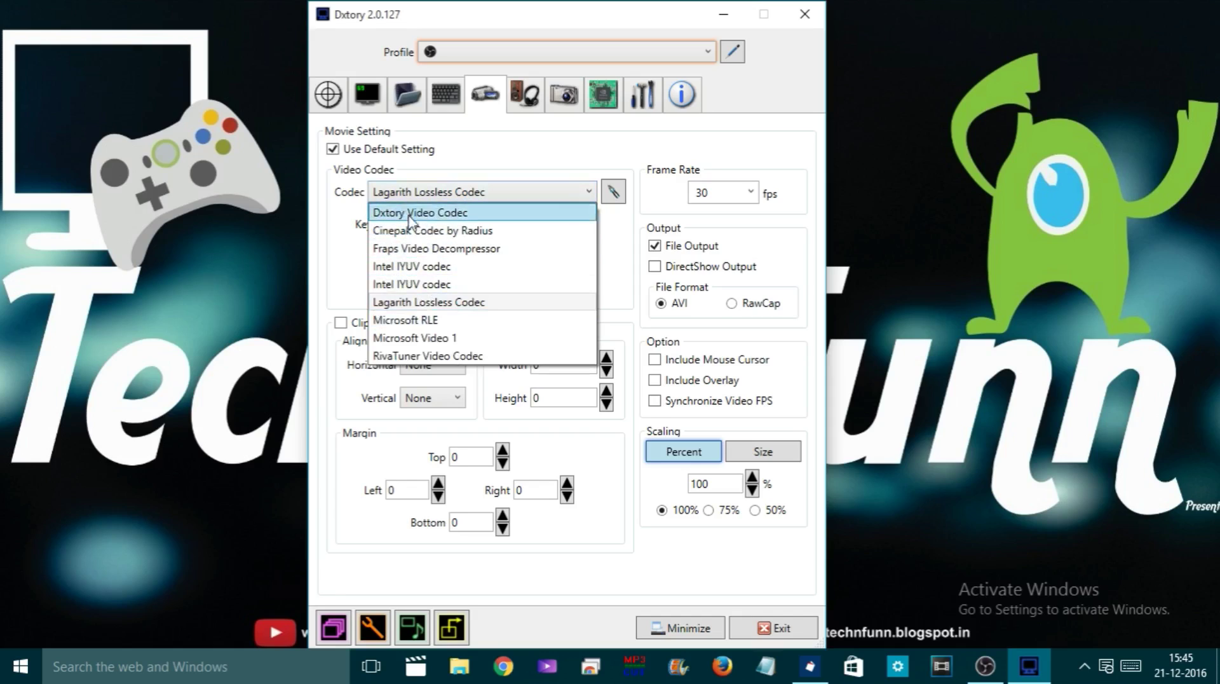
pyautogui.click(421, 300)
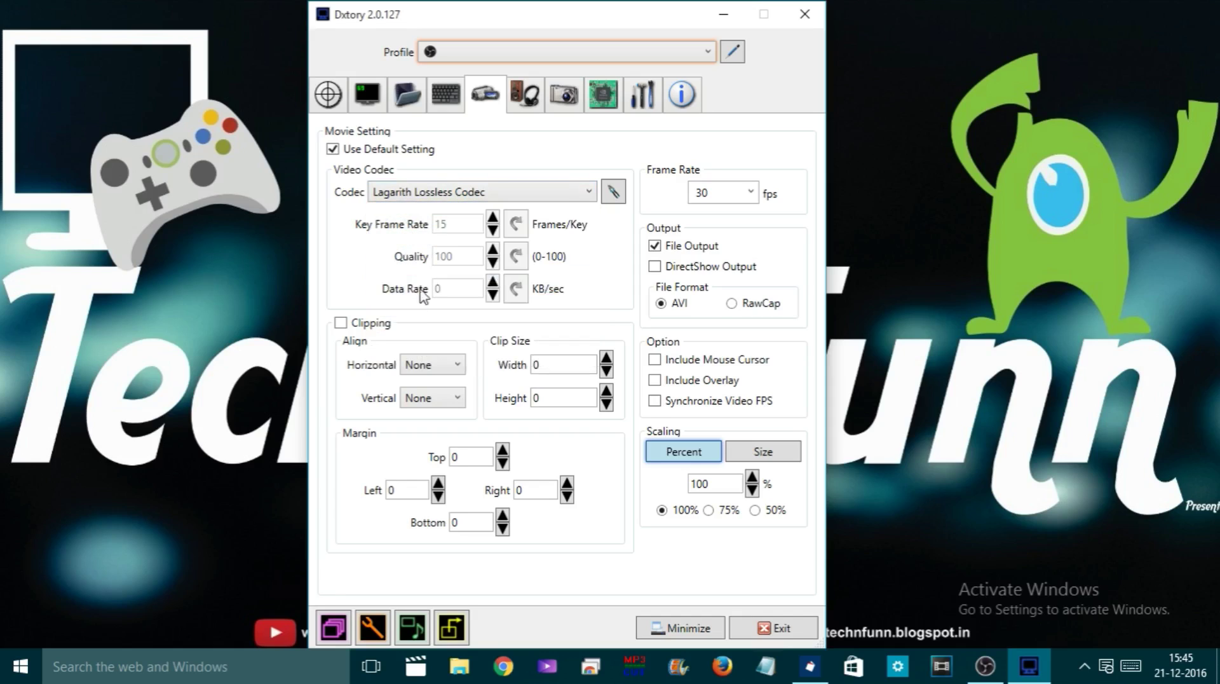
pyautogui.click(447, 198)
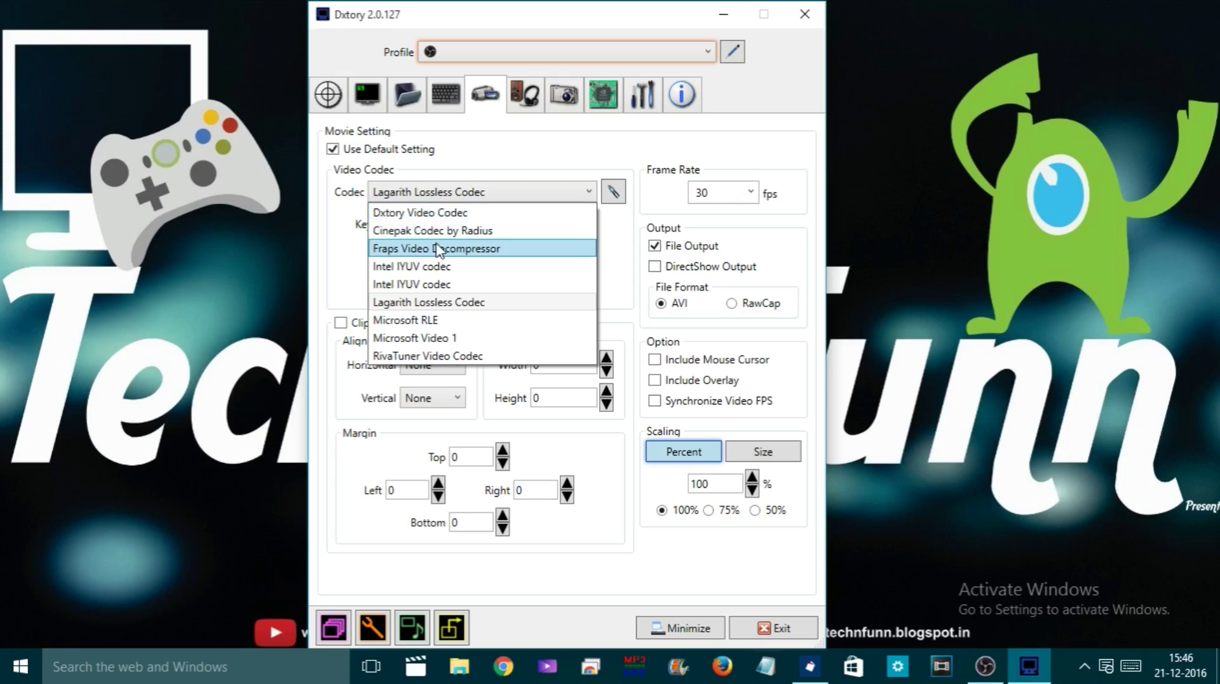
pyautogui.click(466, 302)
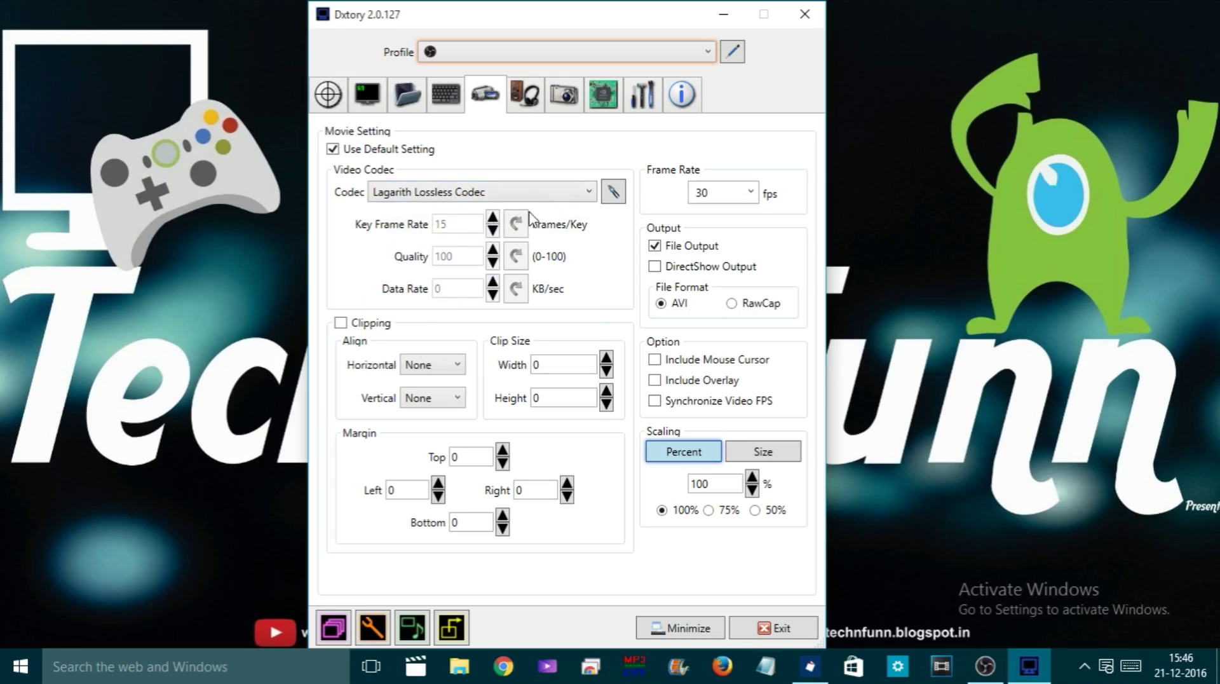
# Open the Lagarith codec configuration and keep Mode at YV12 with multithreading on
pyautogui.click(614, 192)
pyautogui.moveTo(487, 23); pyautogui.dragTo(970, 62)
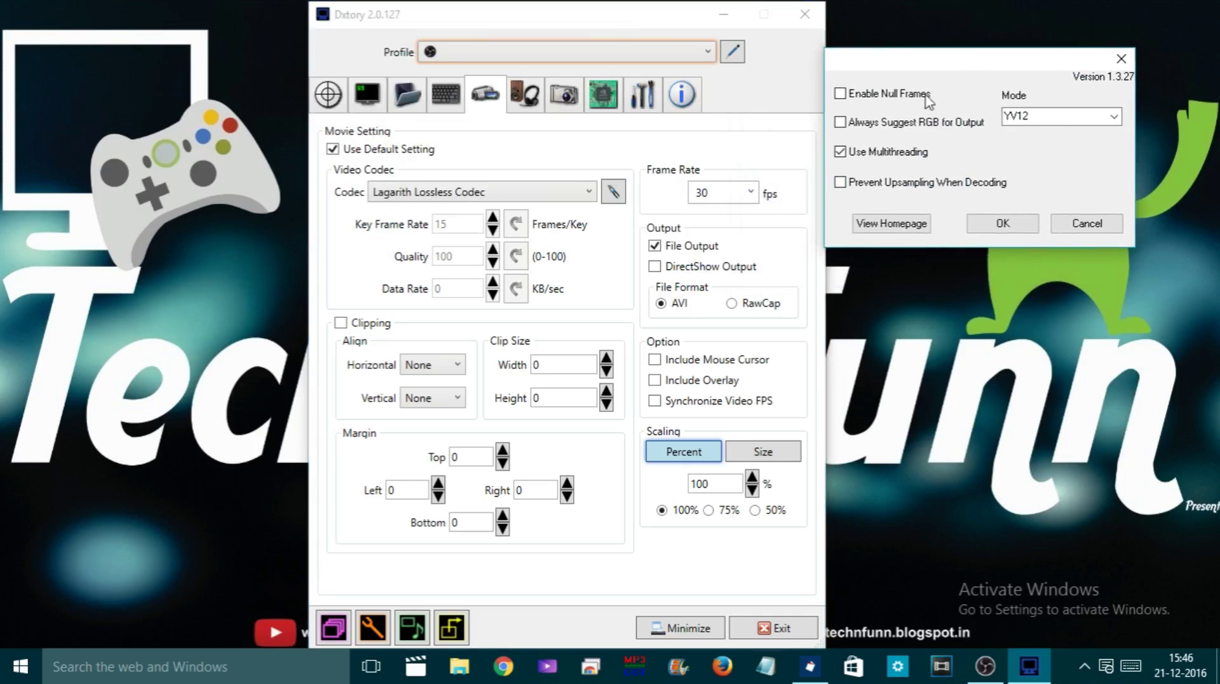
pyautogui.moveTo(888, 164)
pyautogui.moveTo(1027, 64); pyautogui.dragTo(1042, 29)
pyautogui.click(1128, 81)
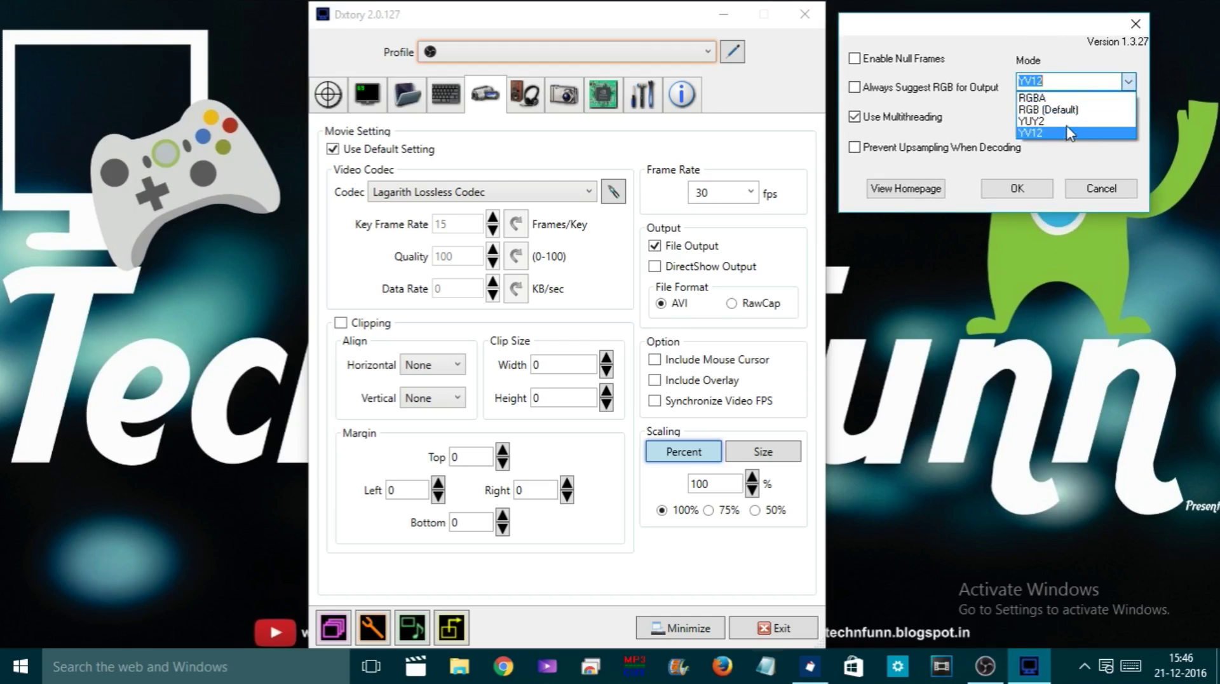
pyautogui.click(1043, 133)
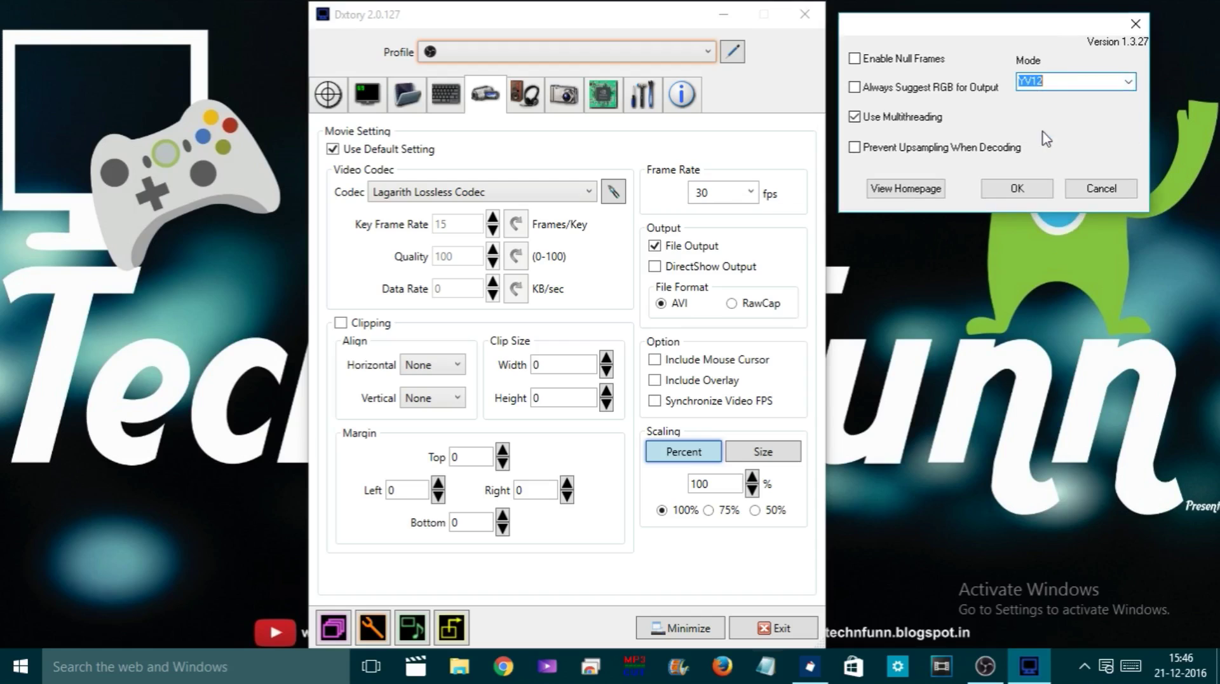
# Confirm the Lagarith options and check the frame rate stays at 30 fps
pyautogui.click(1016, 187)
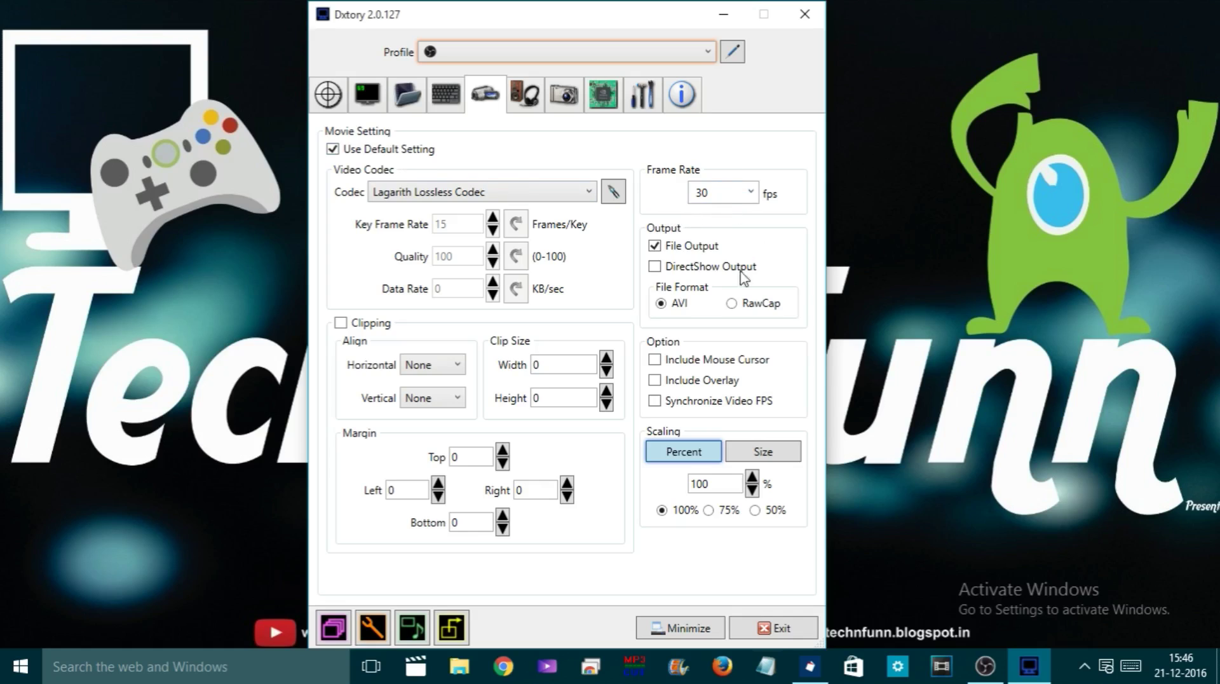
pyautogui.click(751, 192)
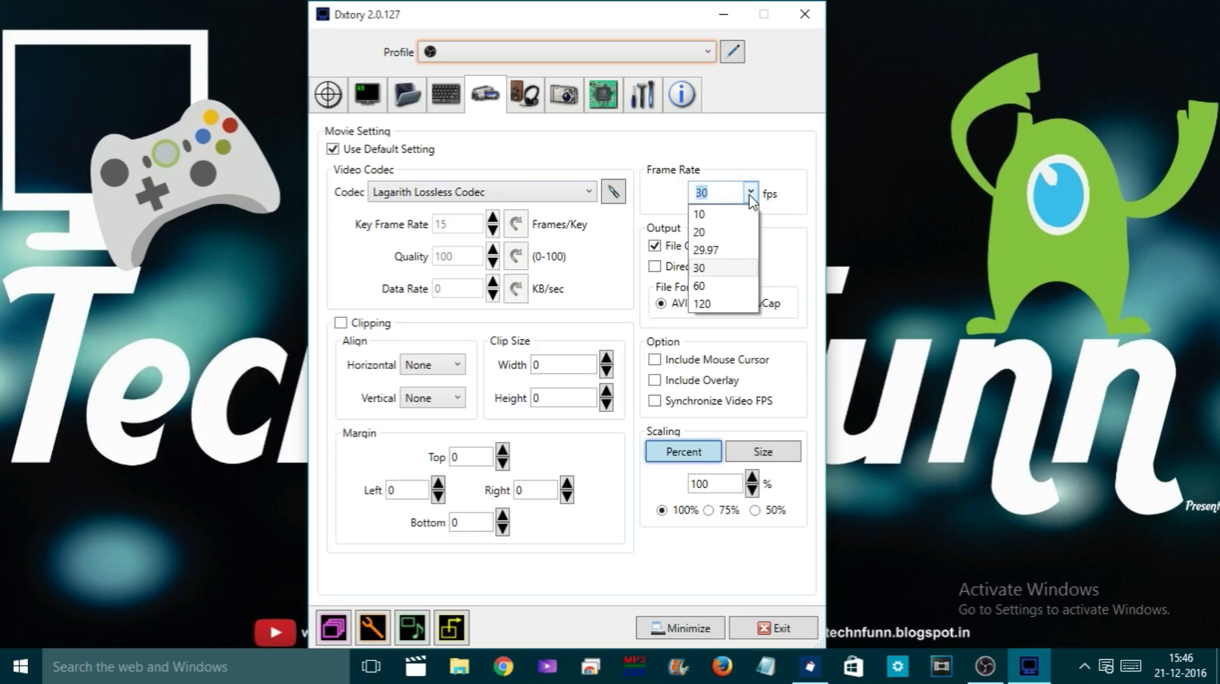
pyautogui.click(720, 259)
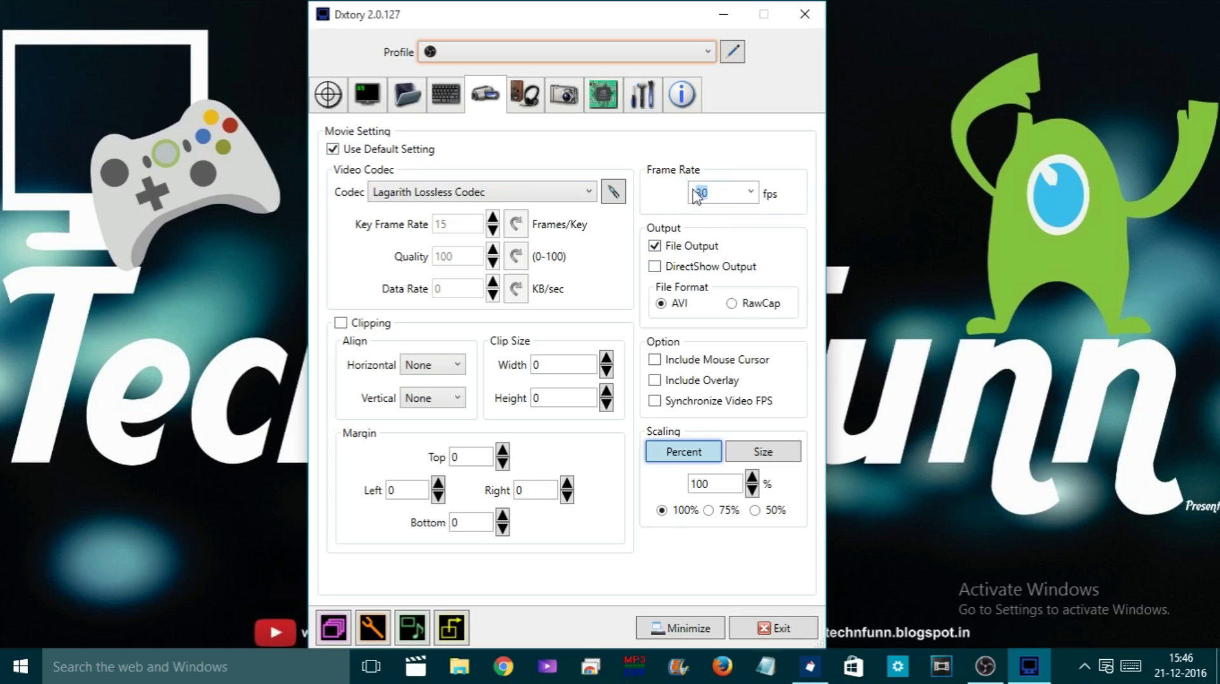
pyautogui.click(751, 192)
pyautogui.click(711, 257)
# Try 60 fps as the frame rate, then set it back to 30
pyautogui.click(750, 192)
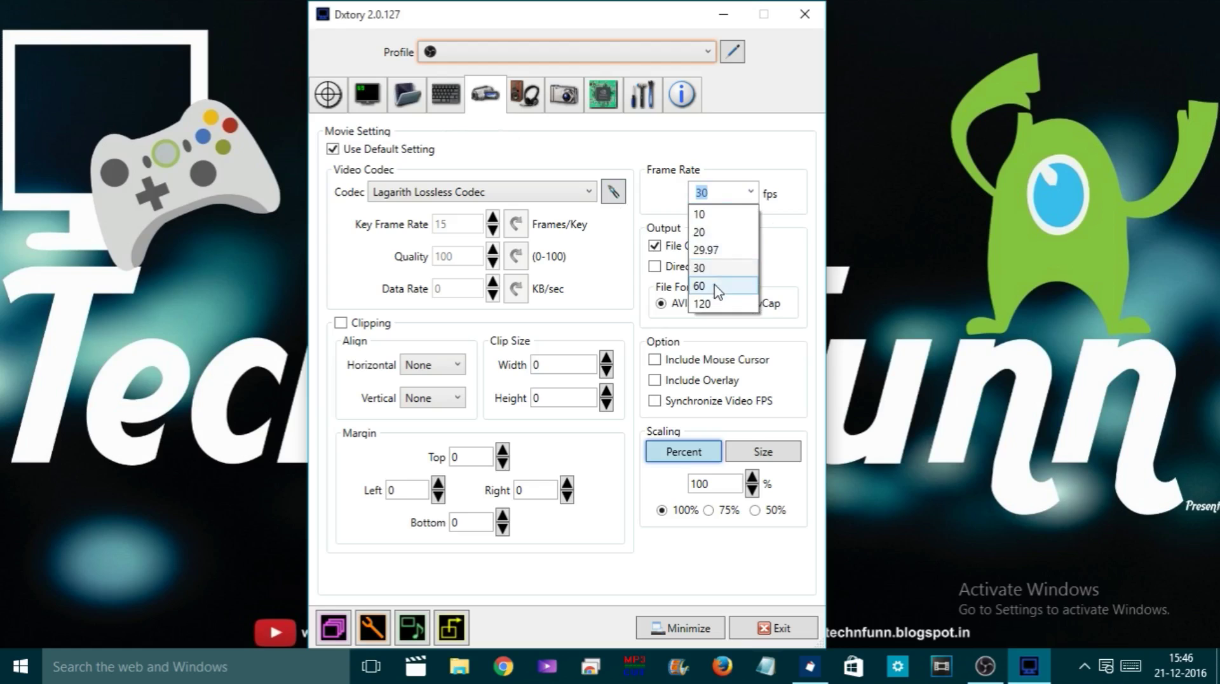
pyautogui.click(720, 288)
pyautogui.click(750, 192)
pyautogui.click(720, 287)
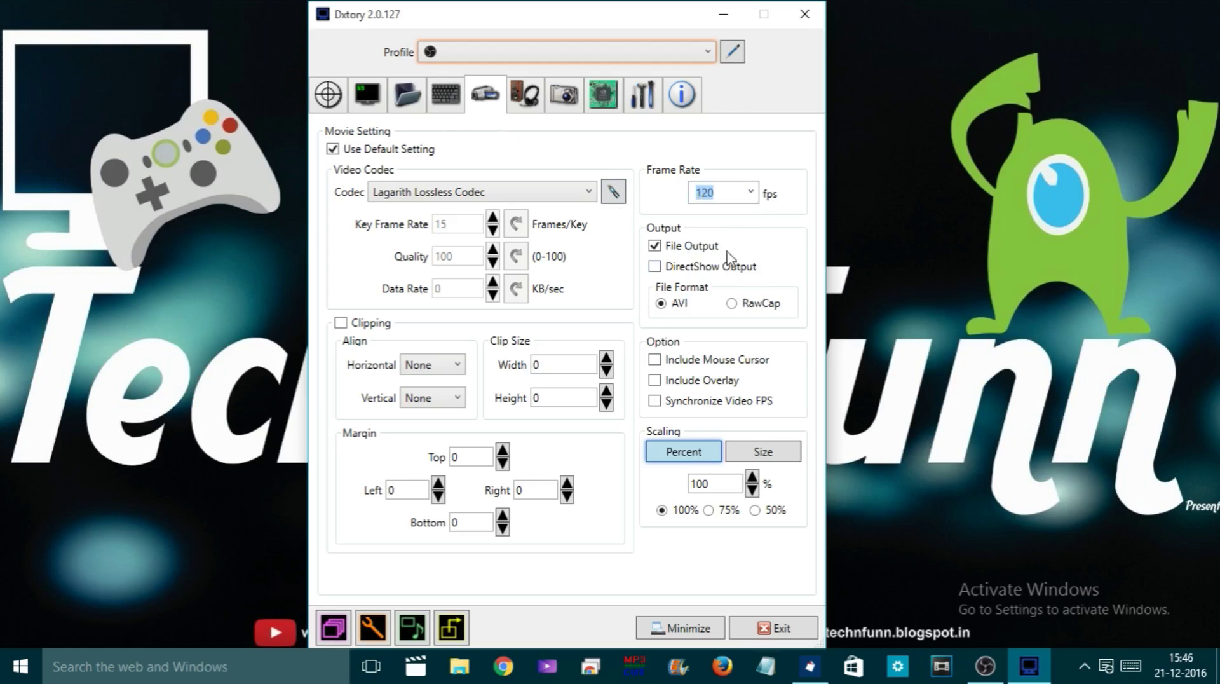
pyautogui.click(744, 192)
pyautogui.click(703, 268)
# Leave the mouse cursor excluded and keep Speakers / Headphones as the audio recording device
pyautogui.click(655, 360)
pyautogui.click(655, 360)
pyautogui.click(531, 97)
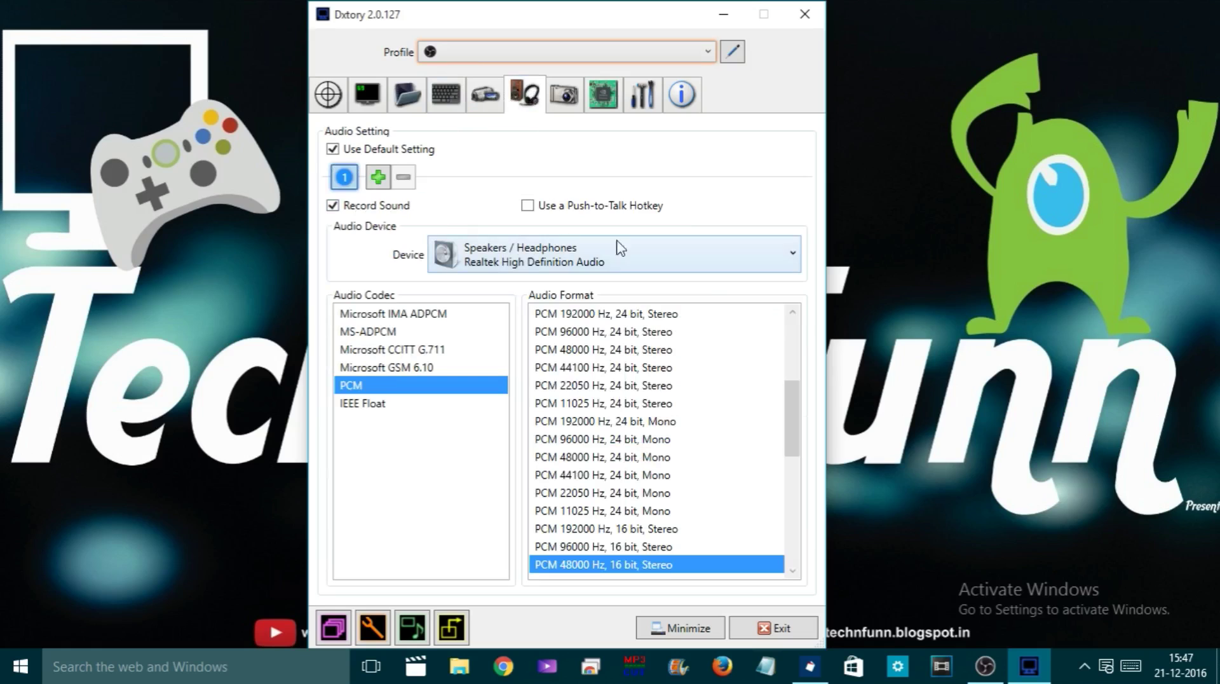
pyautogui.click(755, 254)
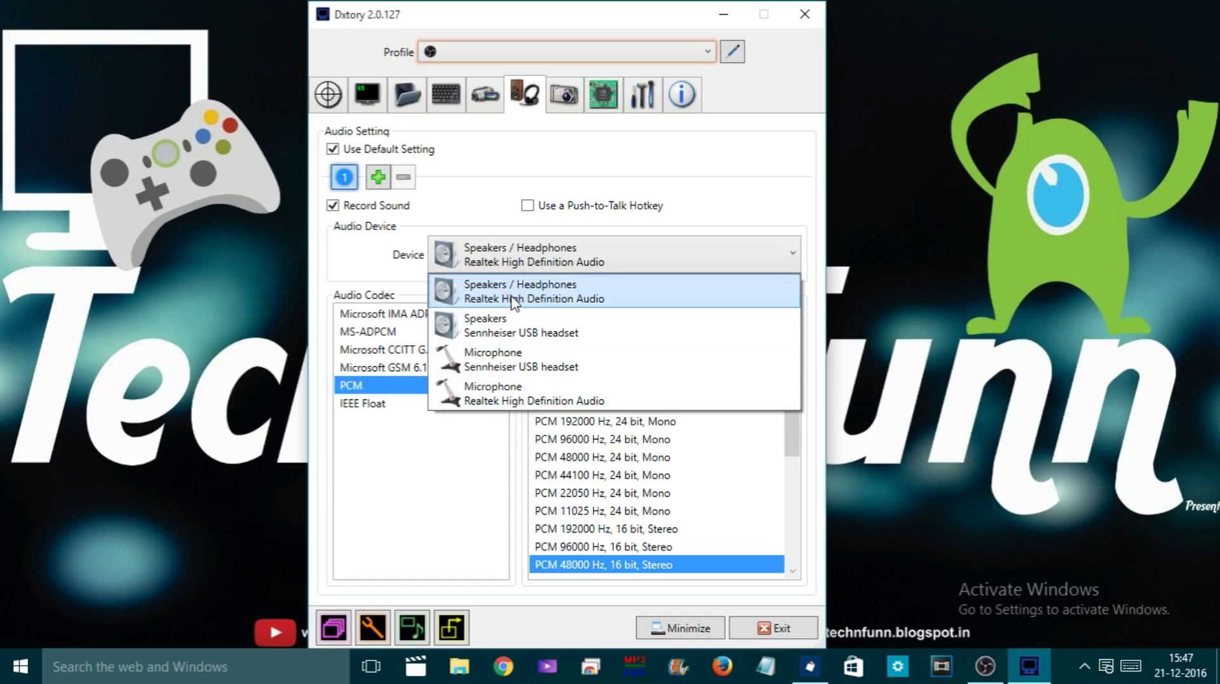
pyautogui.click(669, 202)
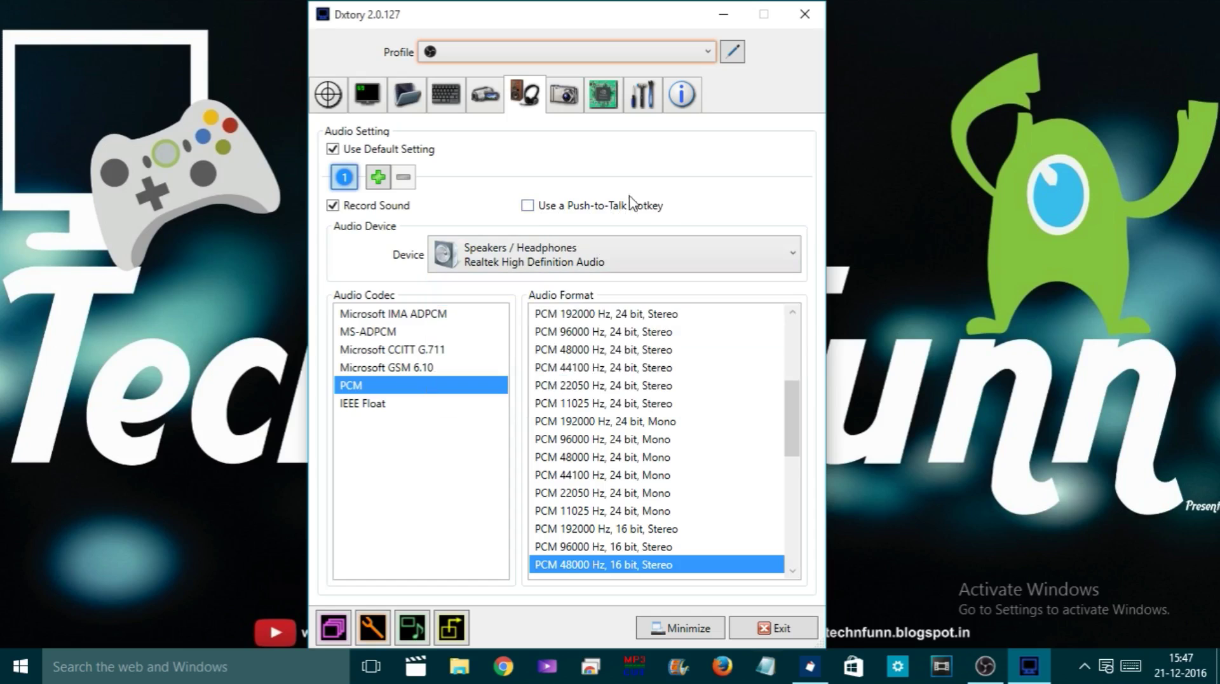
# Check the Num 9 push-to-talk key, then enable 'Use a Push-to-Talk Hotkey' for audio
pyautogui.click(484, 97)
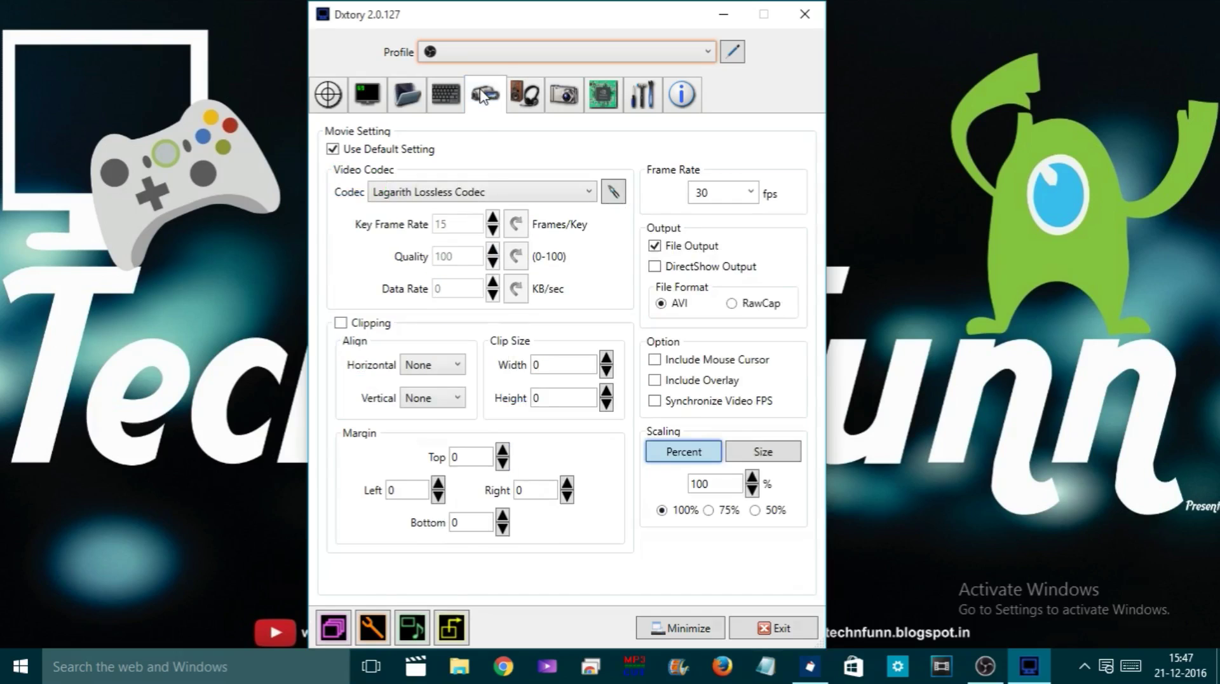
pyautogui.click(448, 101)
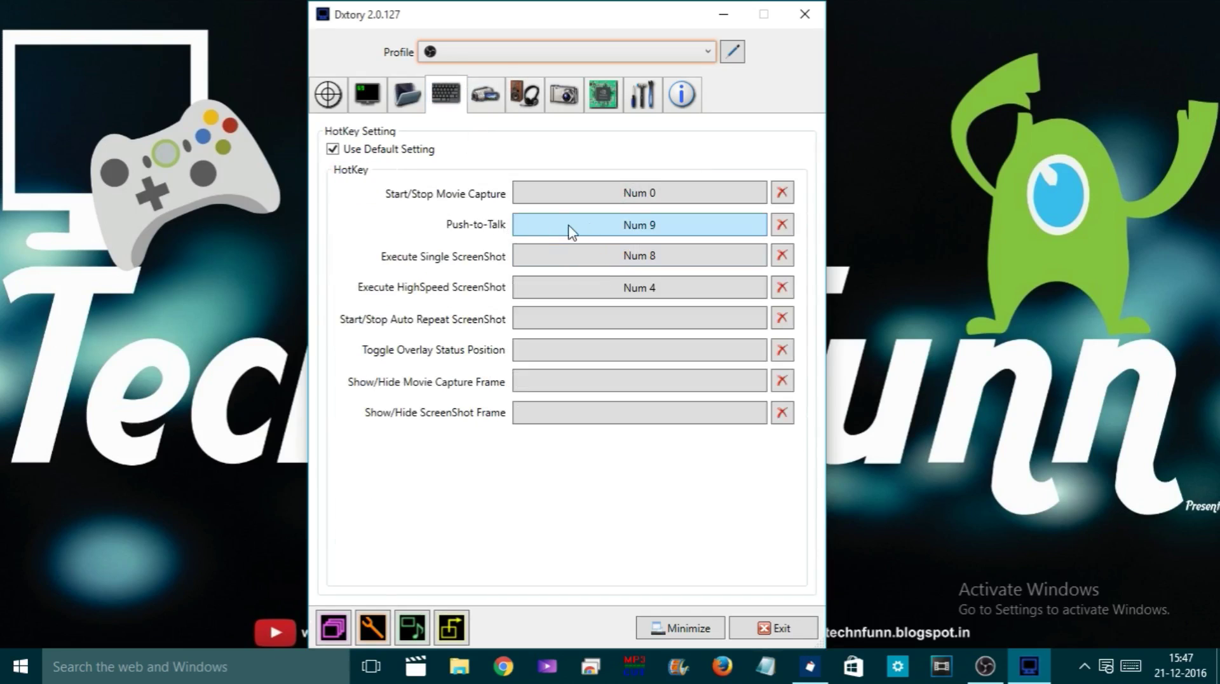
pyautogui.click(491, 97)
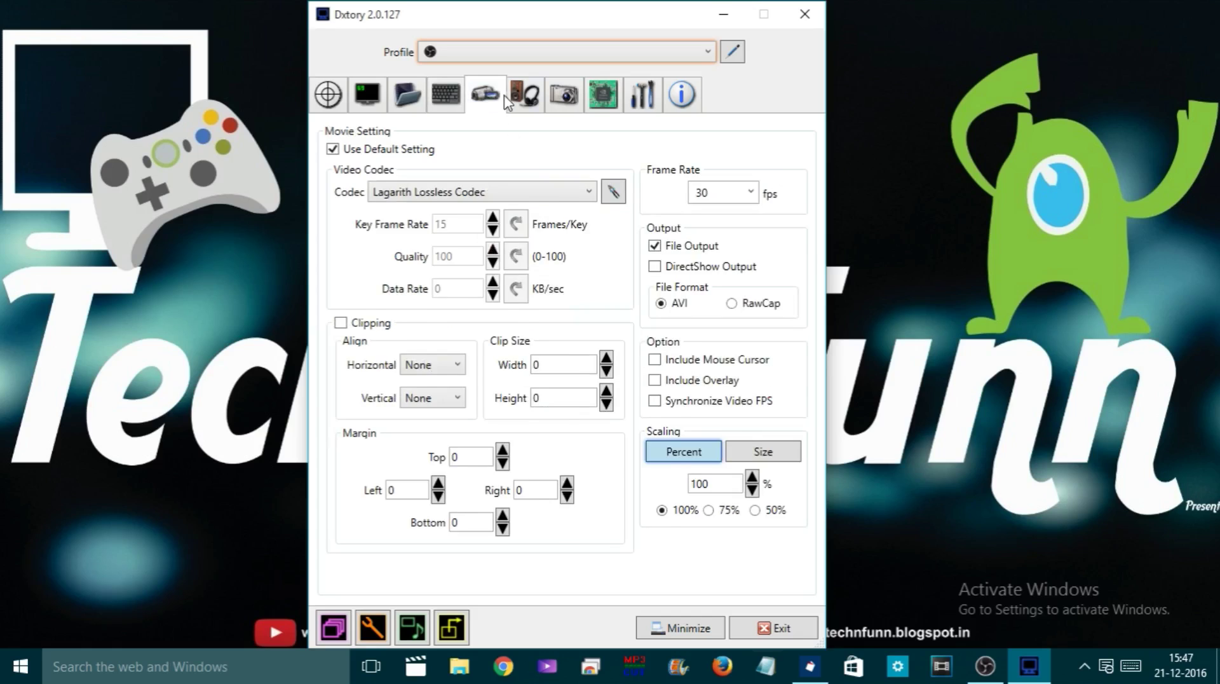
pyautogui.click(521, 99)
pyautogui.click(528, 206)
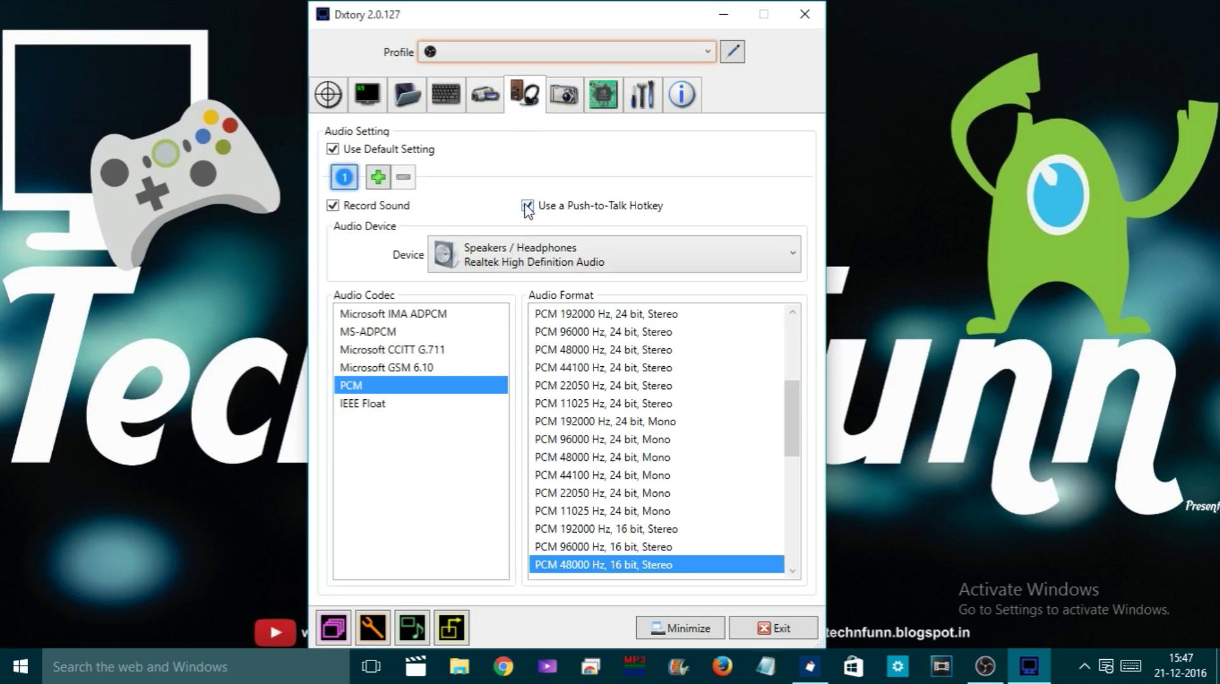
pyautogui.click(525, 202)
pyautogui.click(528, 206)
# In the screenshot settings, change the File Format from JPEG to PNG
pyautogui.click(563, 95)
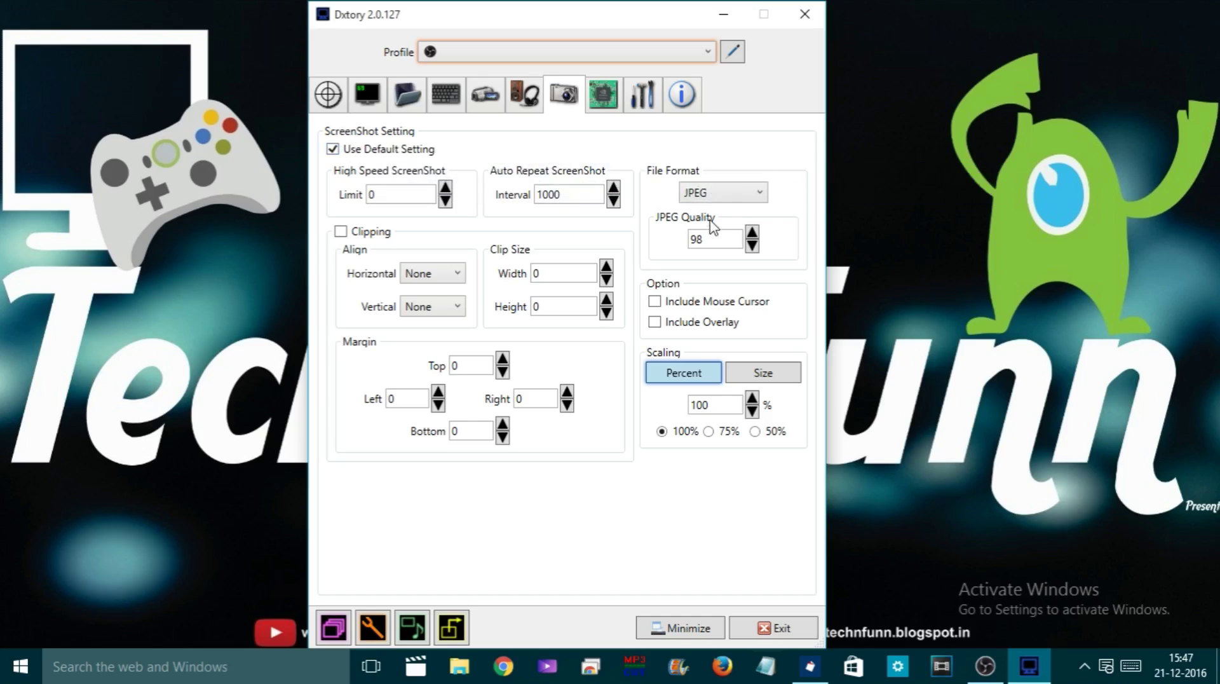
pyautogui.click(741, 192)
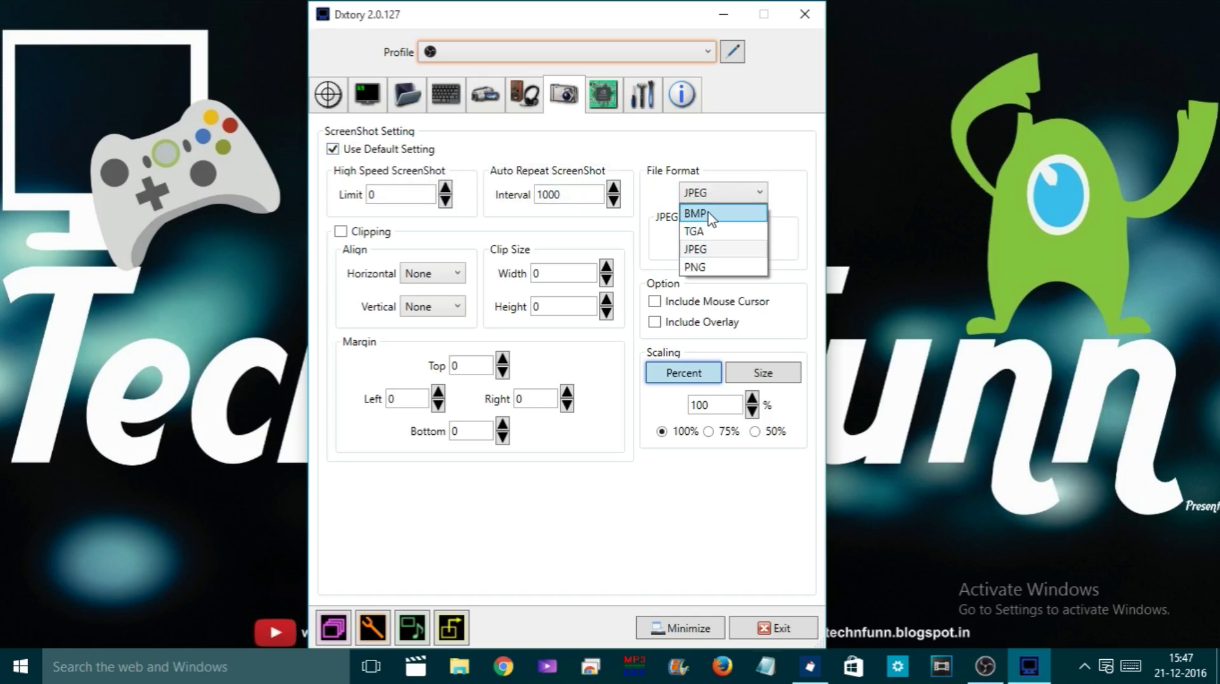
pyautogui.click(699, 249)
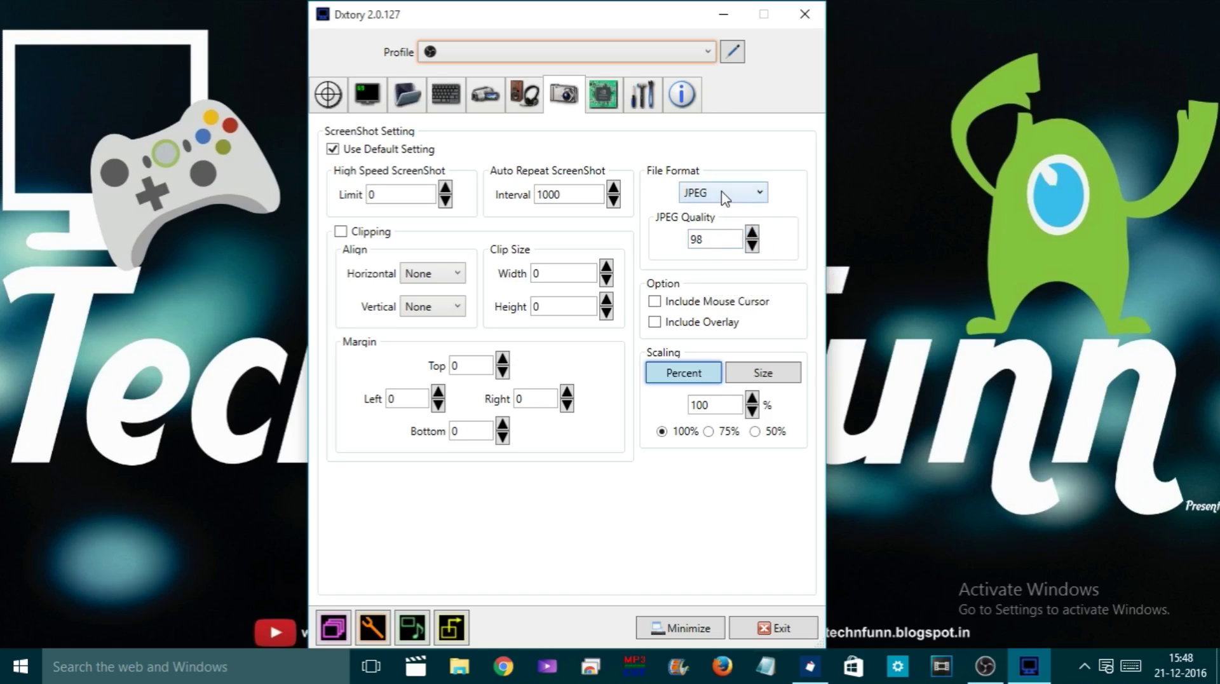
pyautogui.click(725, 193)
pyautogui.click(707, 265)
pyautogui.click(750, 193)
pyautogui.click(711, 255)
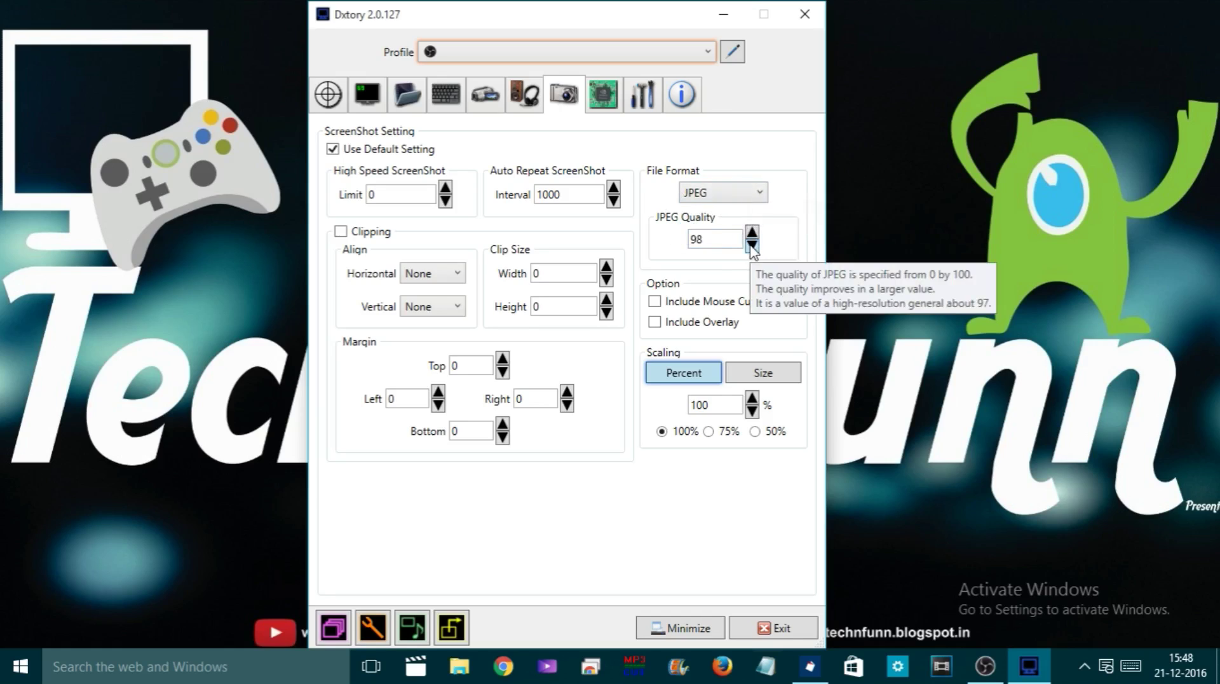
pyautogui.click(733, 190)
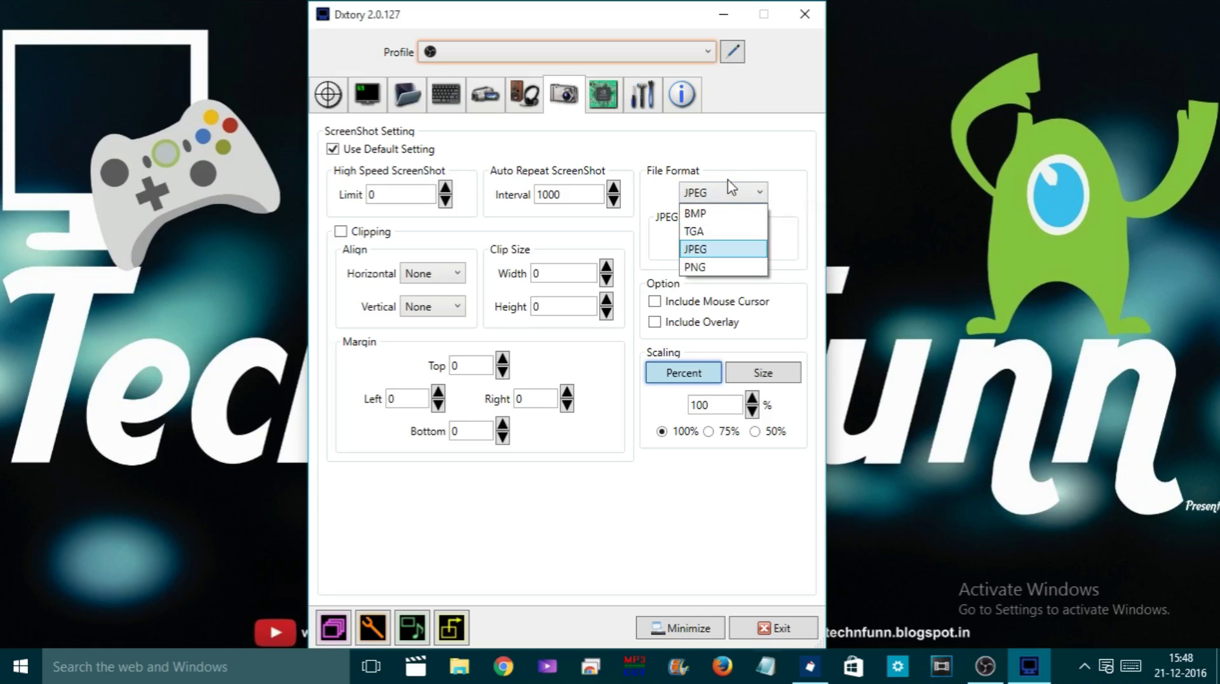
pyautogui.click(694, 268)
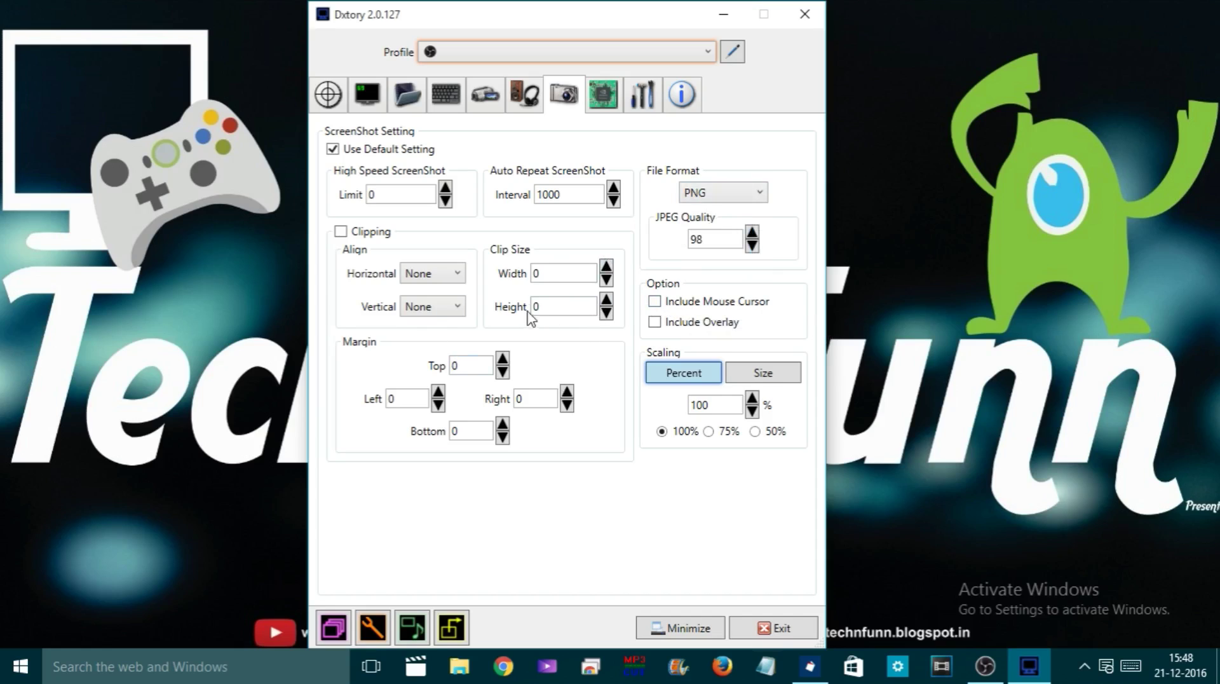
# On the Advanced Setting tab, keep Force CPU Processing enabled and Processing Threads at 4
pyautogui.click(600, 102)
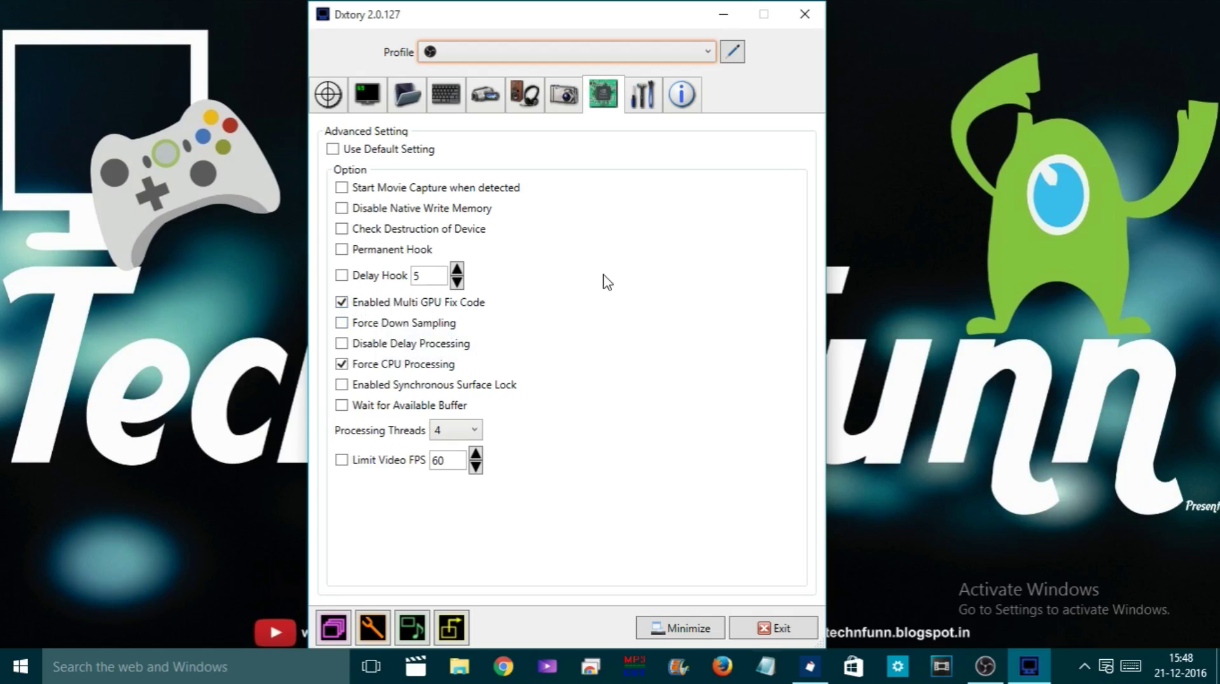
pyautogui.click(344, 367)
pyautogui.click(337, 366)
pyautogui.click(342, 368)
pyautogui.click(473, 432)
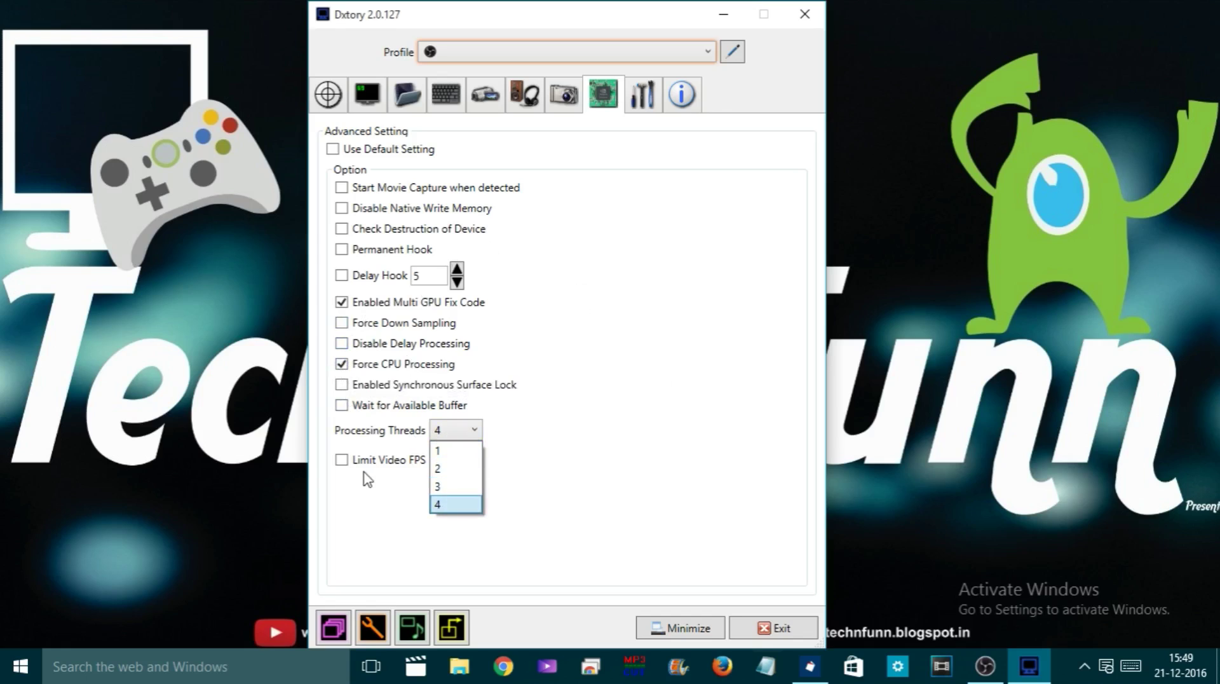
pyautogui.click(467, 499)
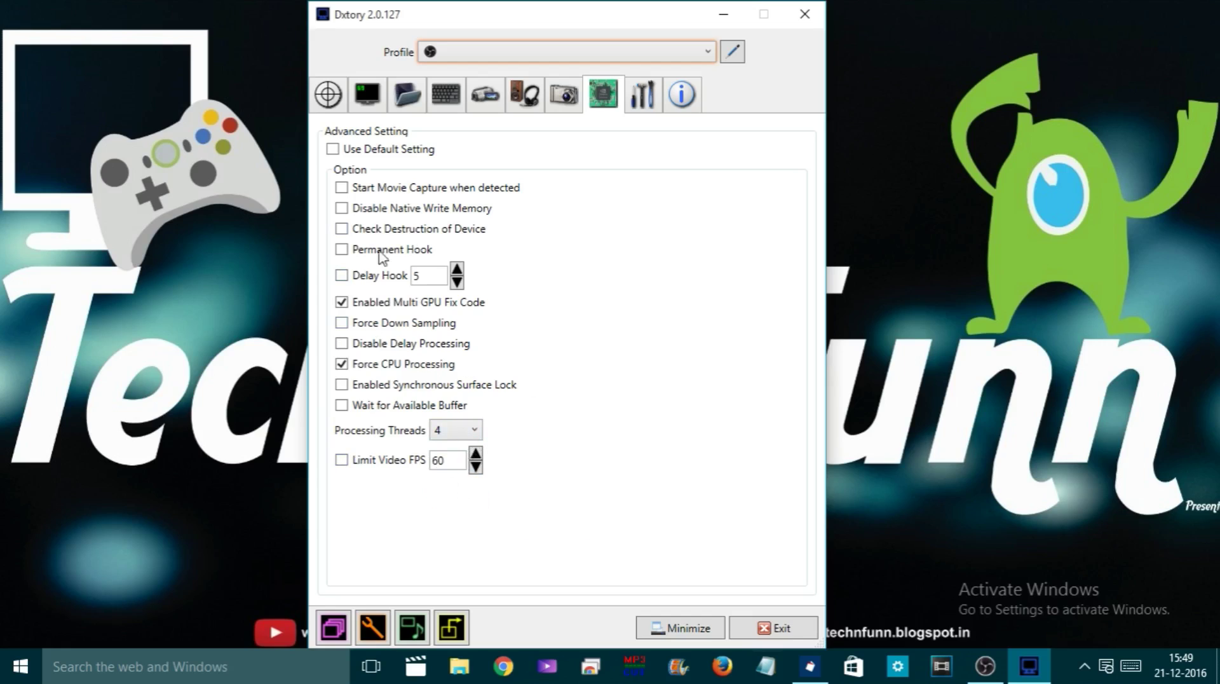
# In Global Setting, try Large and Medium profile icon sizes, then settle on Small Size
pyautogui.click(641, 94)
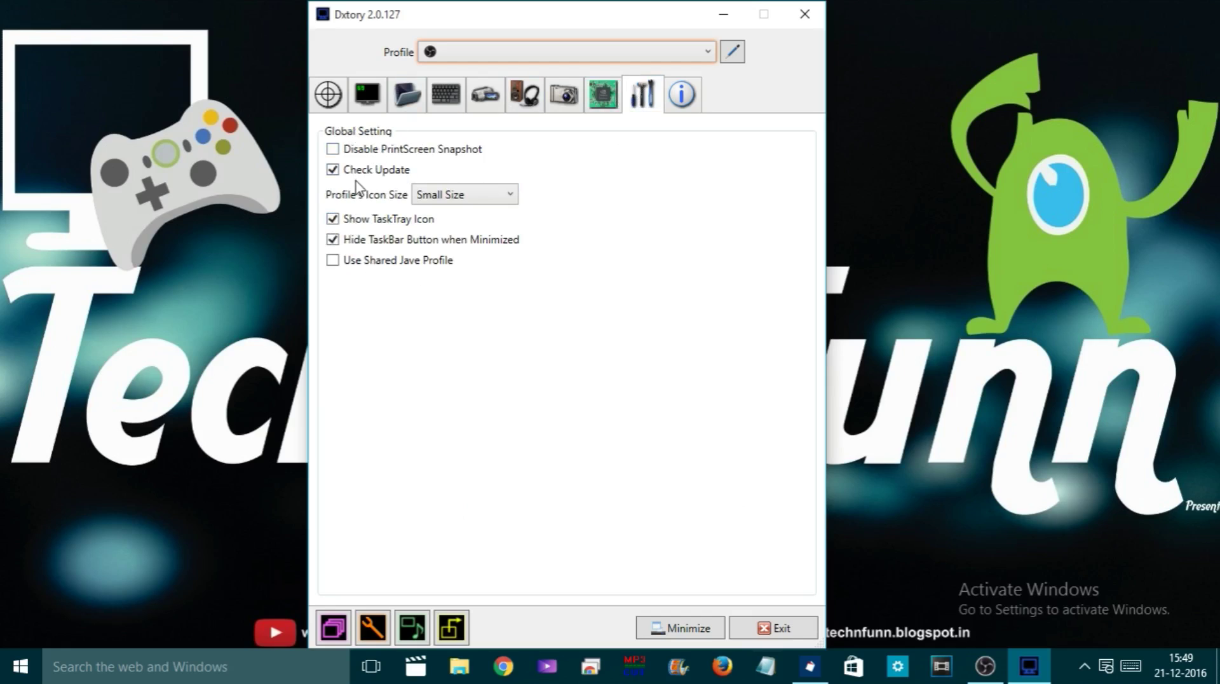
pyautogui.click(486, 200)
pyautogui.click(455, 216)
pyautogui.click(471, 198)
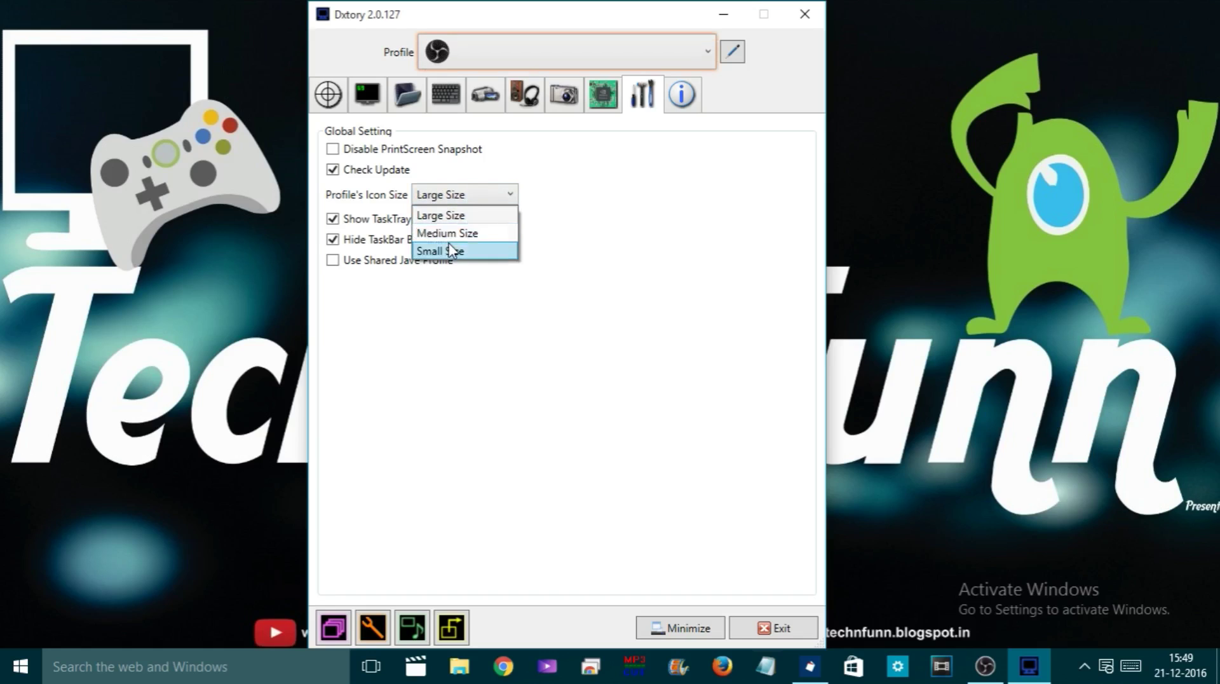
pyautogui.click(452, 234)
pyautogui.click(461, 199)
pyautogui.click(456, 218)
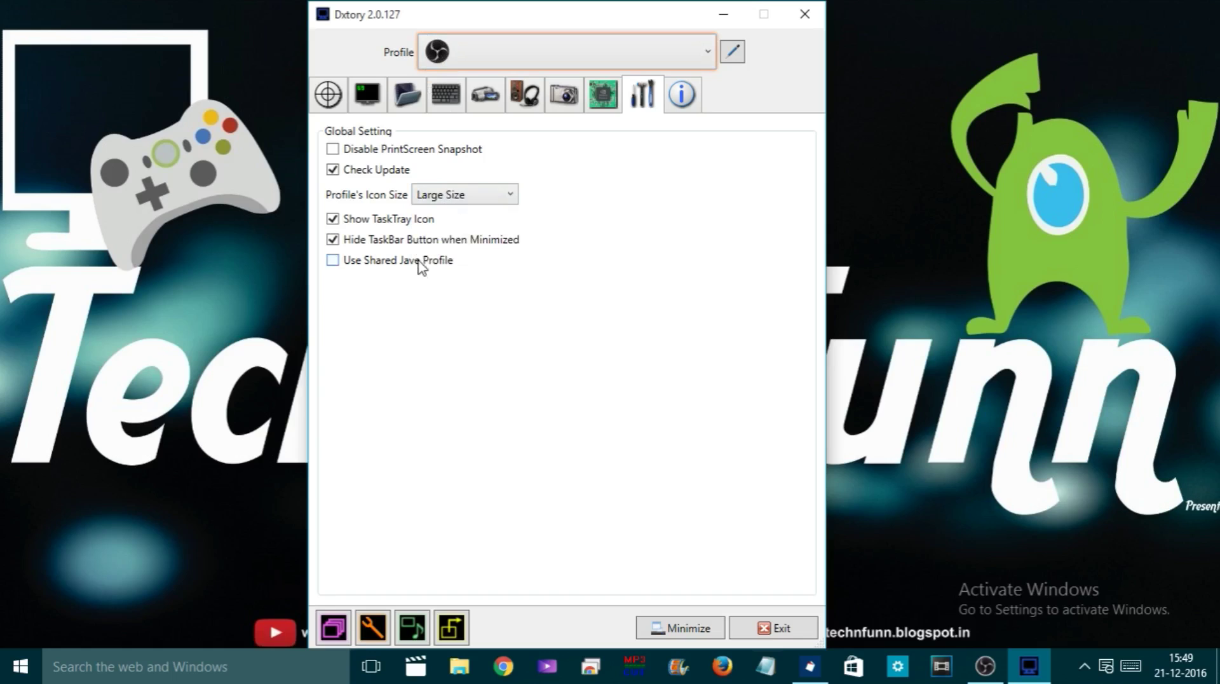
pyautogui.click(484, 196)
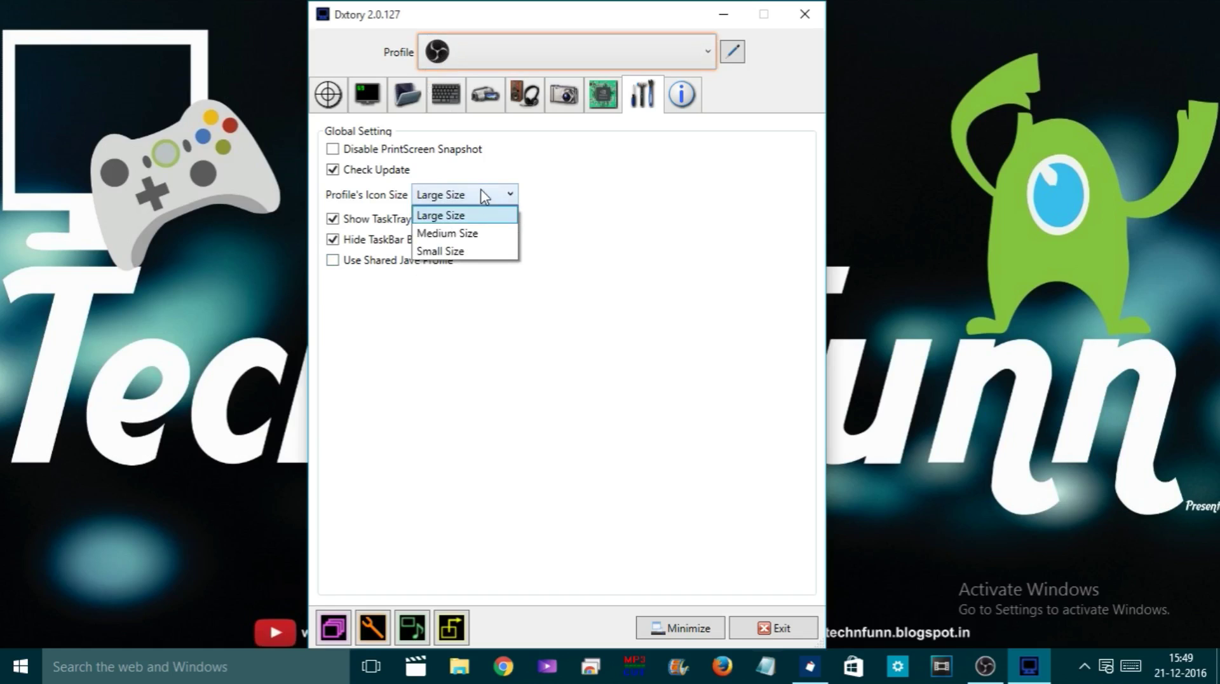
pyautogui.click(445, 252)
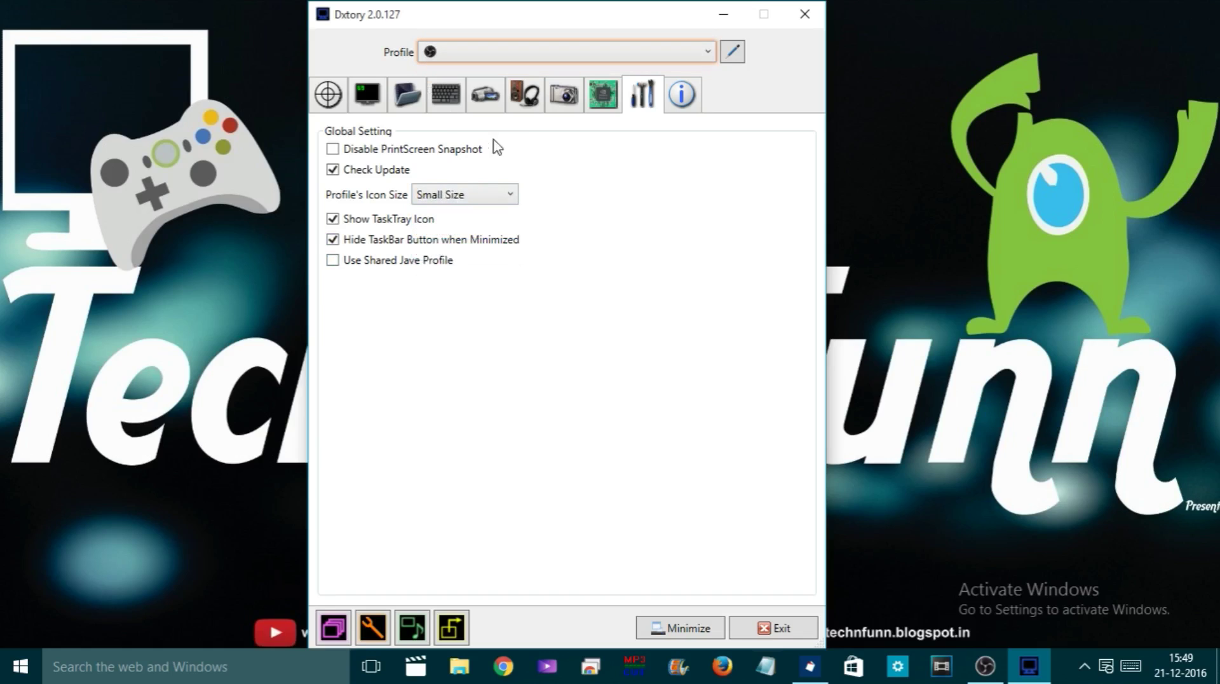
# Review the license status and expiry on the Info tab, then return to Global Setting
pyautogui.click(681, 95)
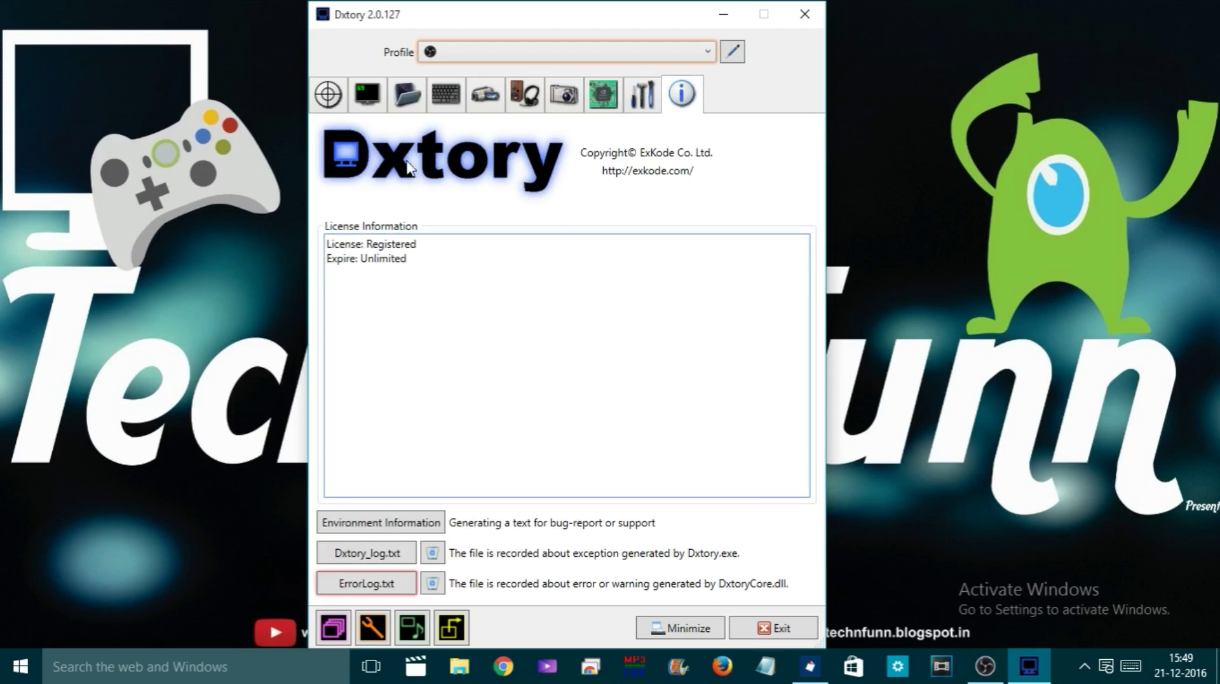
pyautogui.moveTo(387, 244); pyautogui.dragTo(417, 262)
pyautogui.click(418, 262)
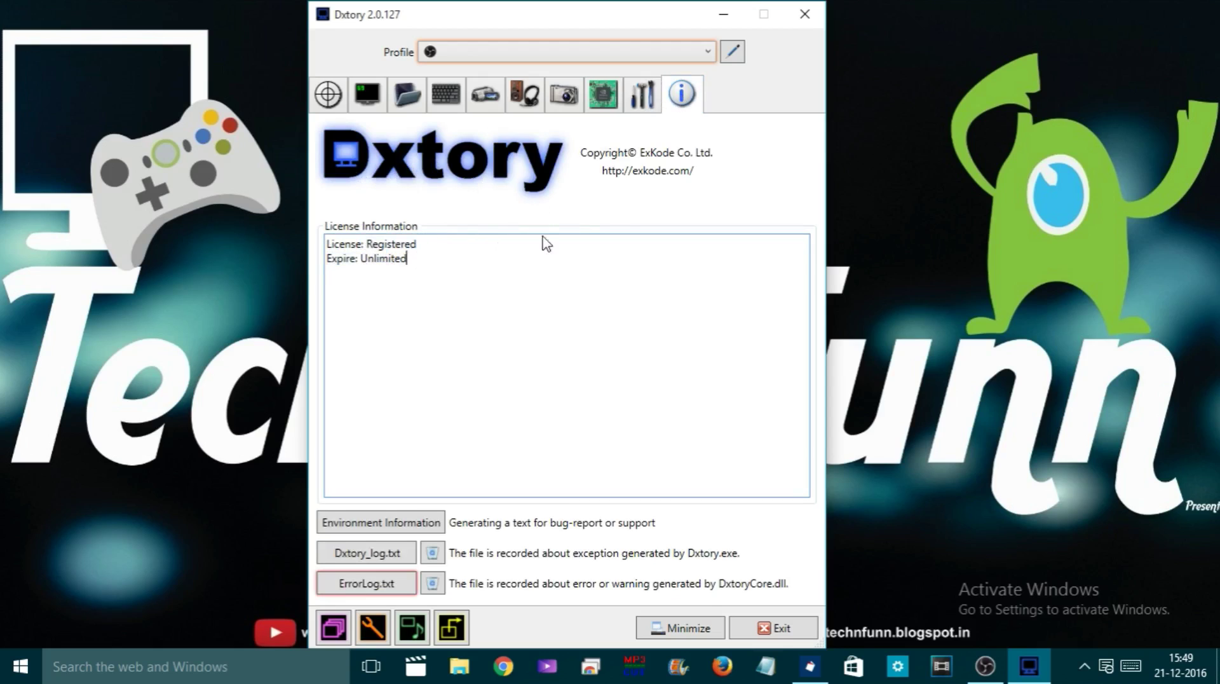
pyautogui.click(646, 102)
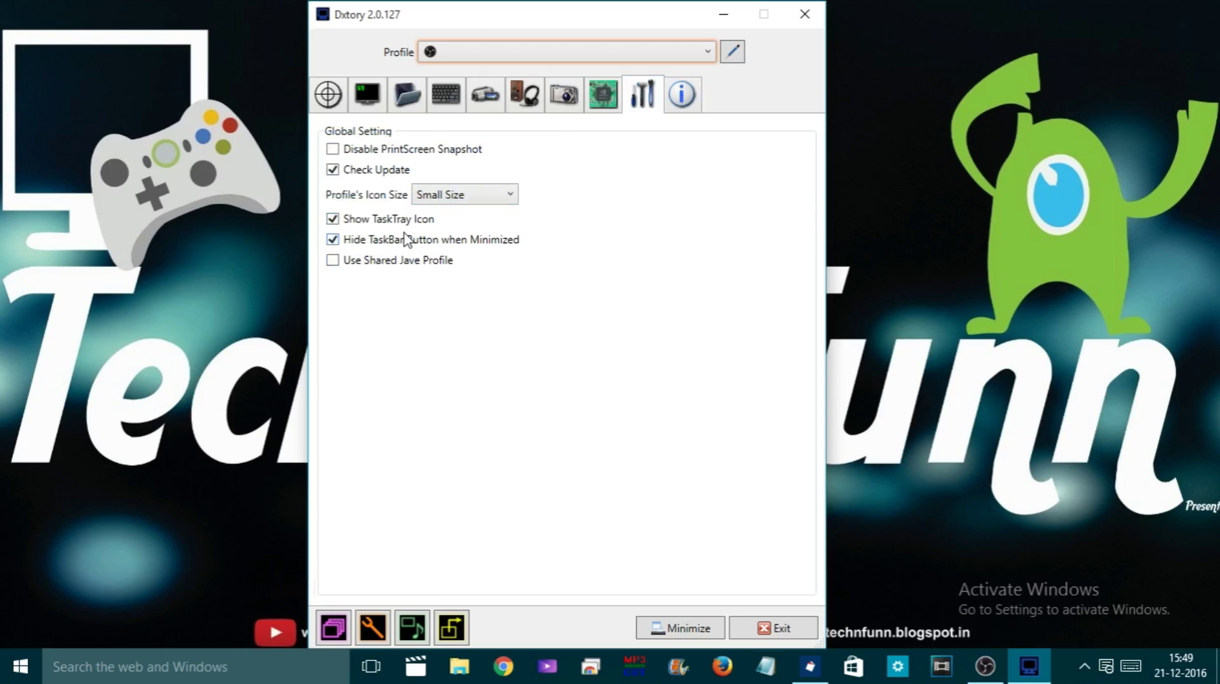